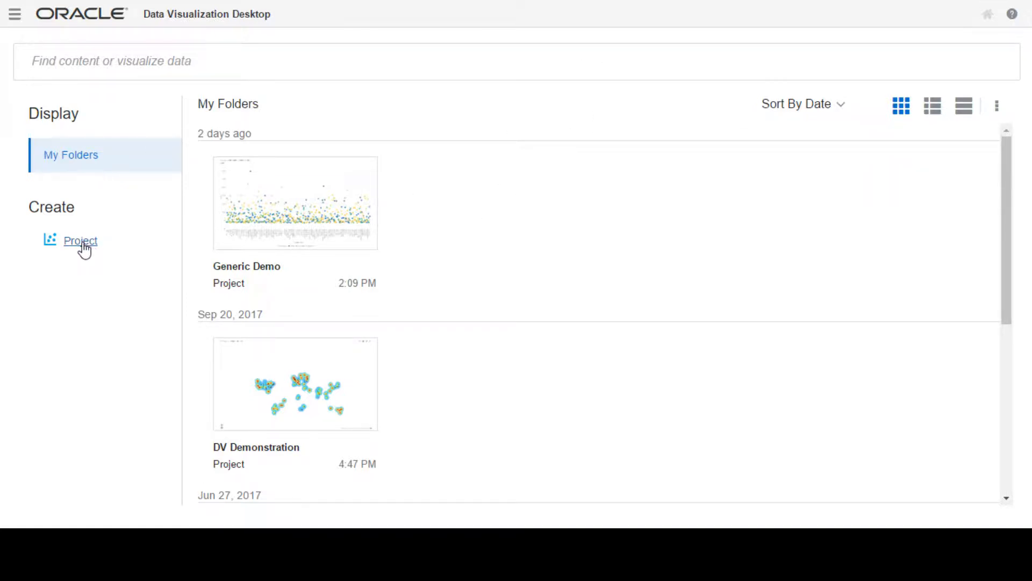
# Step: Create a new project with the Sample Order Lines and Sample States data sources
pyautogui.click(81, 243)
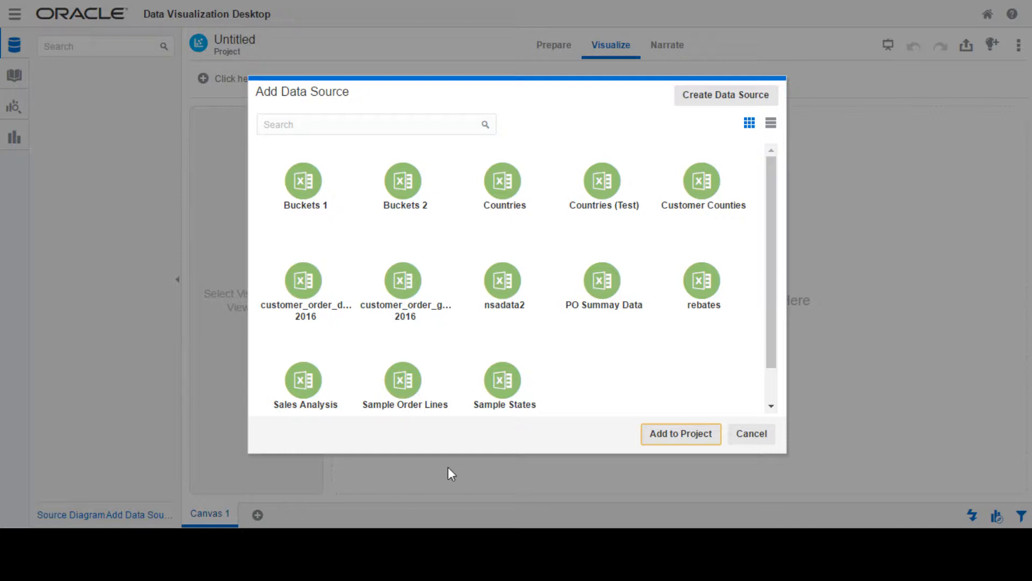
pyautogui.click(402, 386)
pyautogui.keyDown('ctrl'); pyautogui.click(505, 376); pyautogui.keyUp('ctrl')
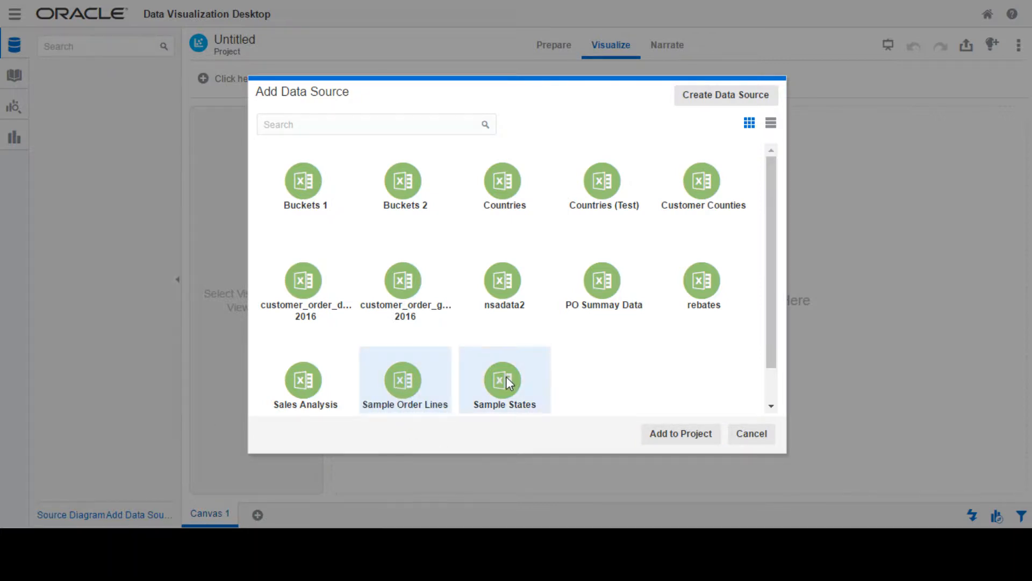
pyautogui.click(656, 434)
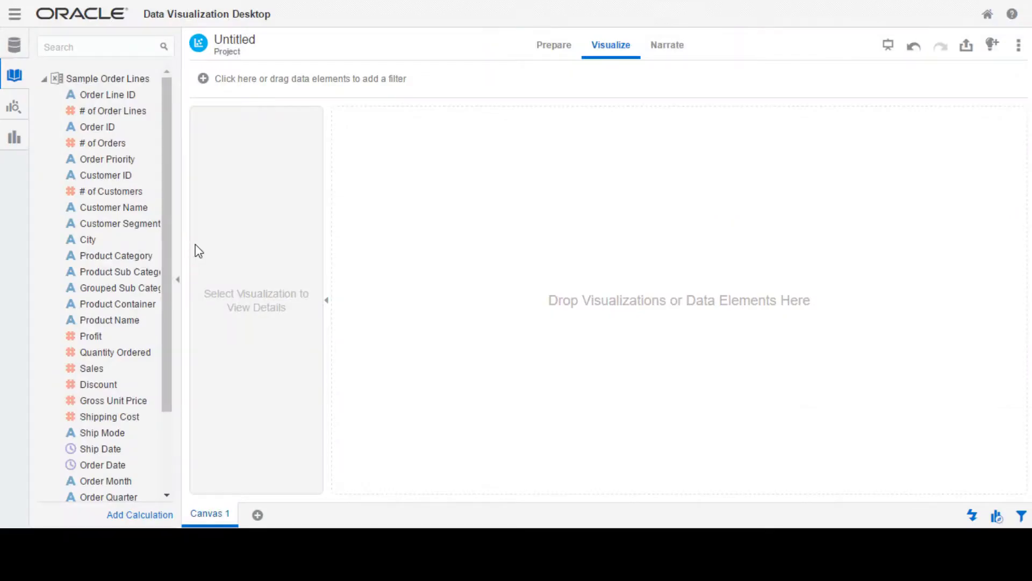
# Step: Add a visualization of the Sales measure to the canvas and change its type to Tile
pyautogui.click(144, 226)
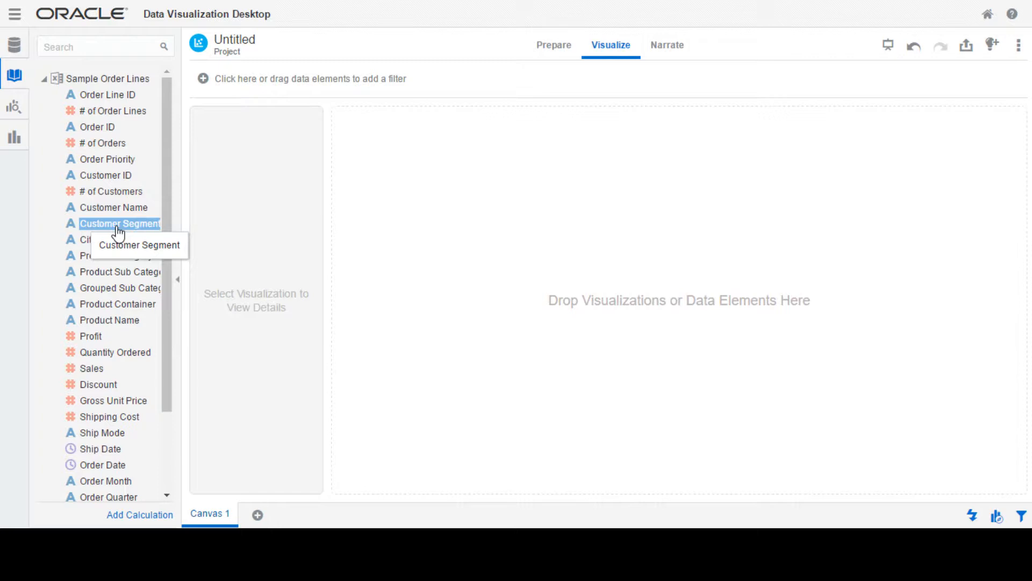
pyautogui.click(99, 371)
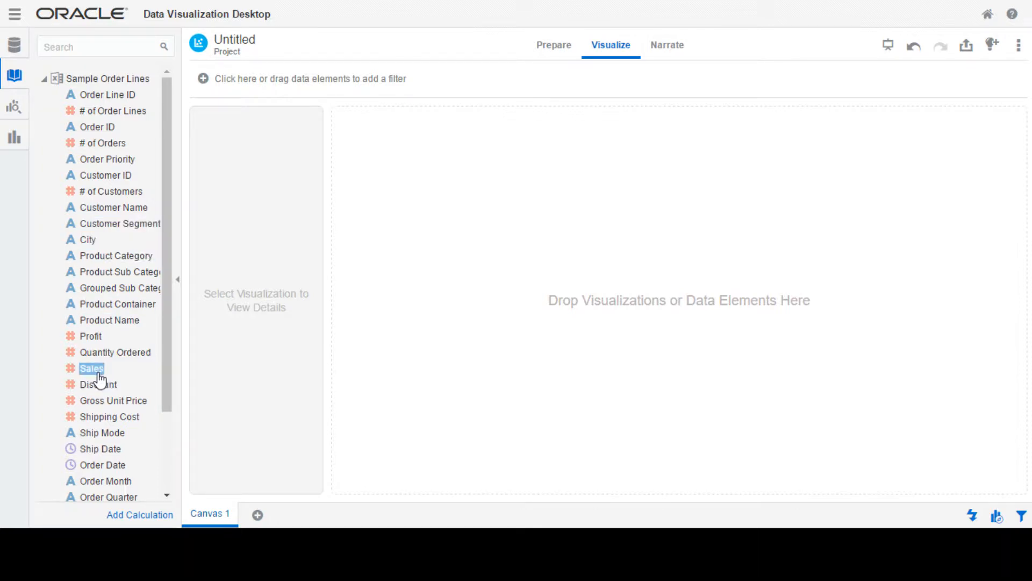
pyautogui.moveTo(99, 378); pyautogui.dragTo(482, 274)
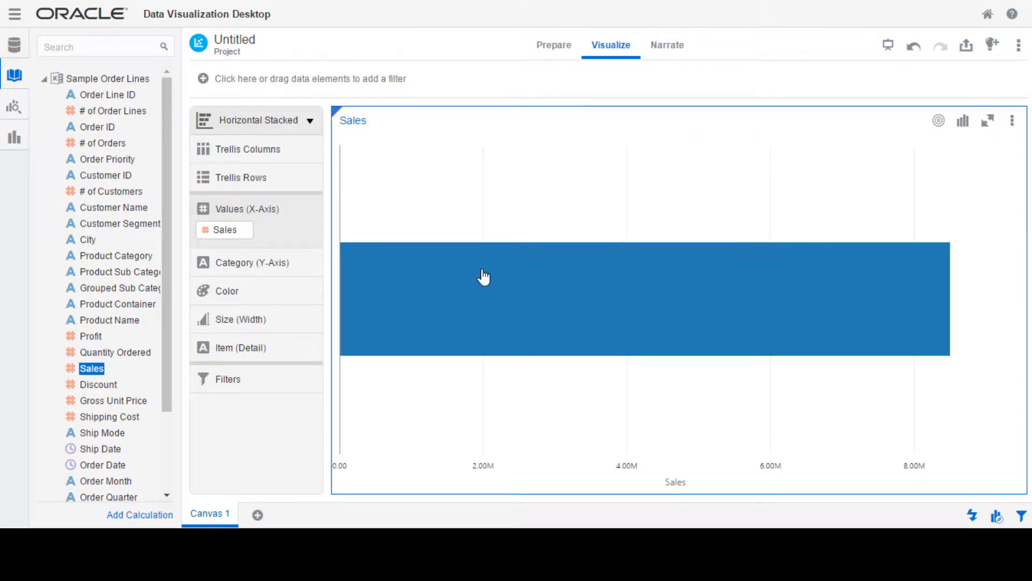
pyautogui.moveTo(563, 305)
pyautogui.click(962, 127)
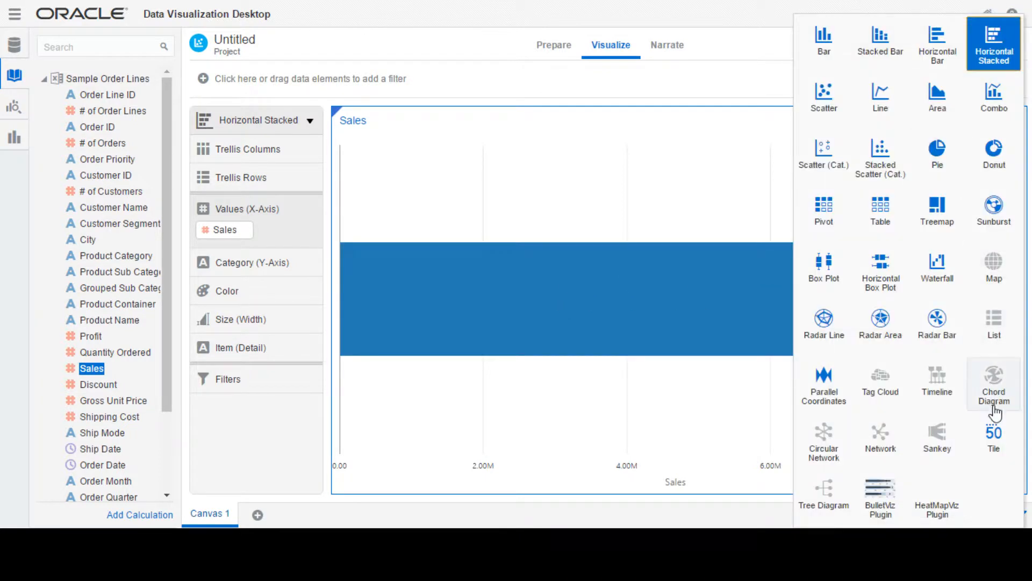
pyautogui.click(995, 451)
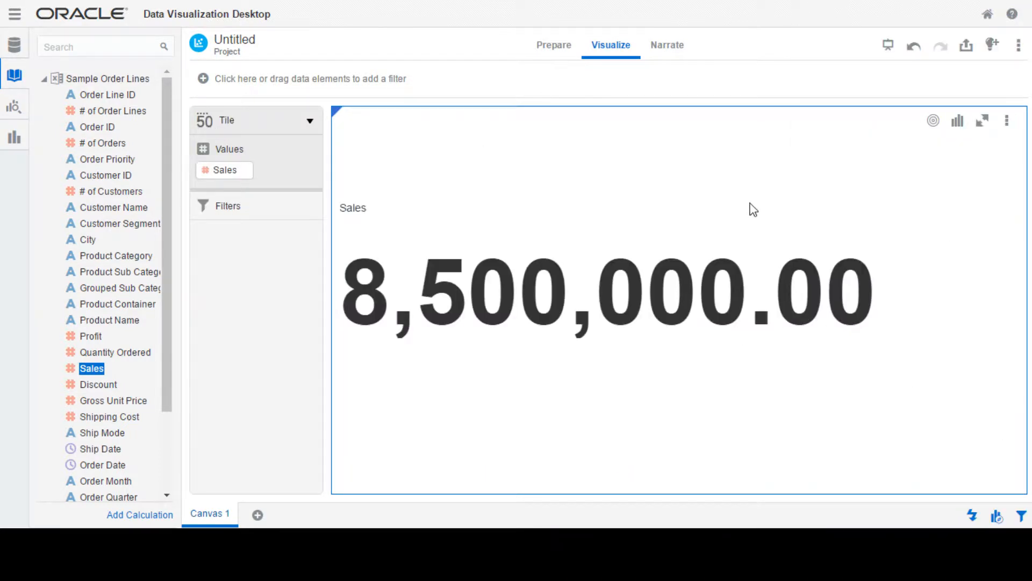
# Step: Set the canvas layout to Freeform and shrink the Sales tile into the canvas's upper-left area
pyautogui.click(1008, 123)
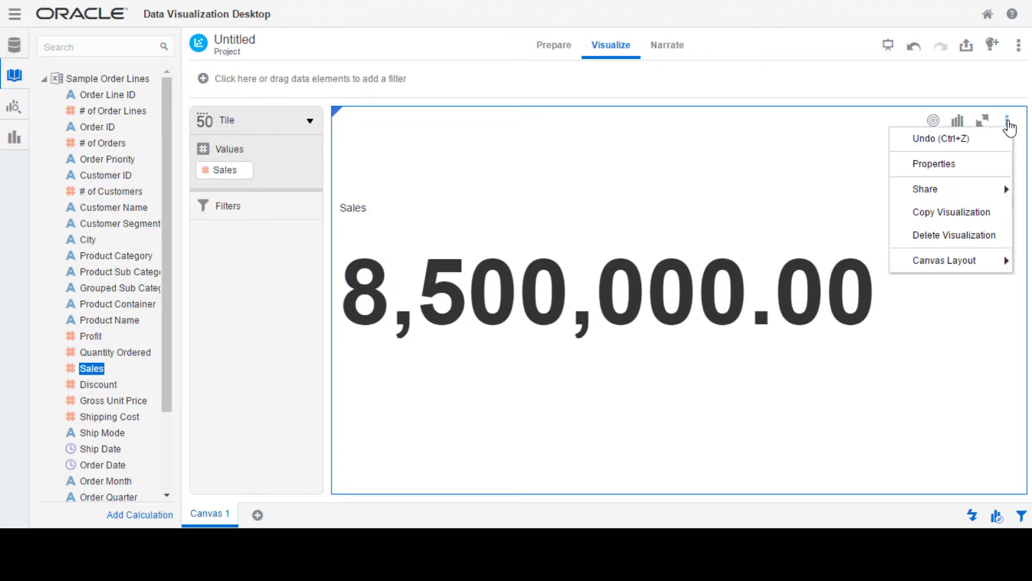
pyautogui.moveTo(949, 264)
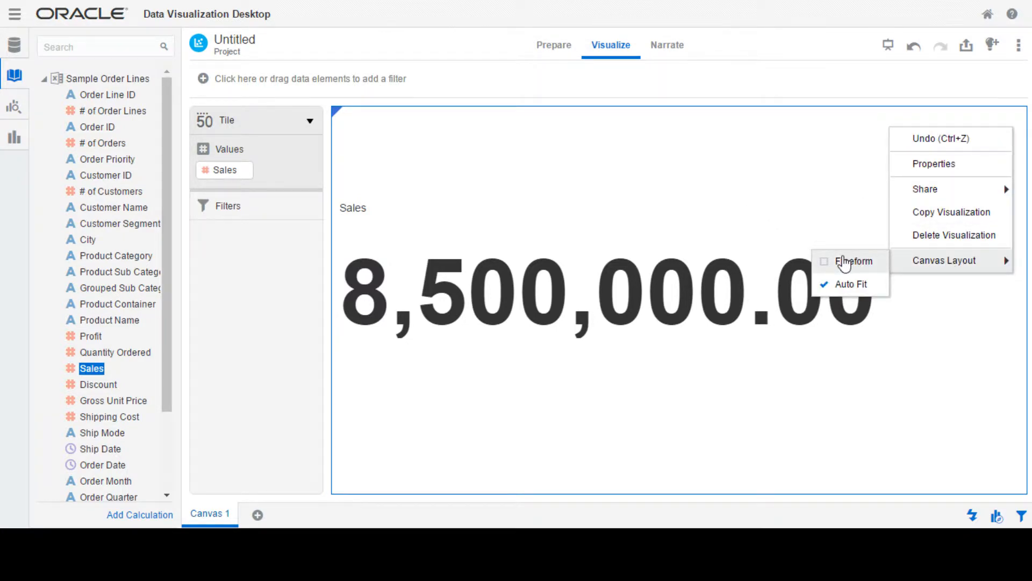
pyautogui.click(846, 261)
pyautogui.moveTo(1020, 486); pyautogui.dragTo(623, 199)
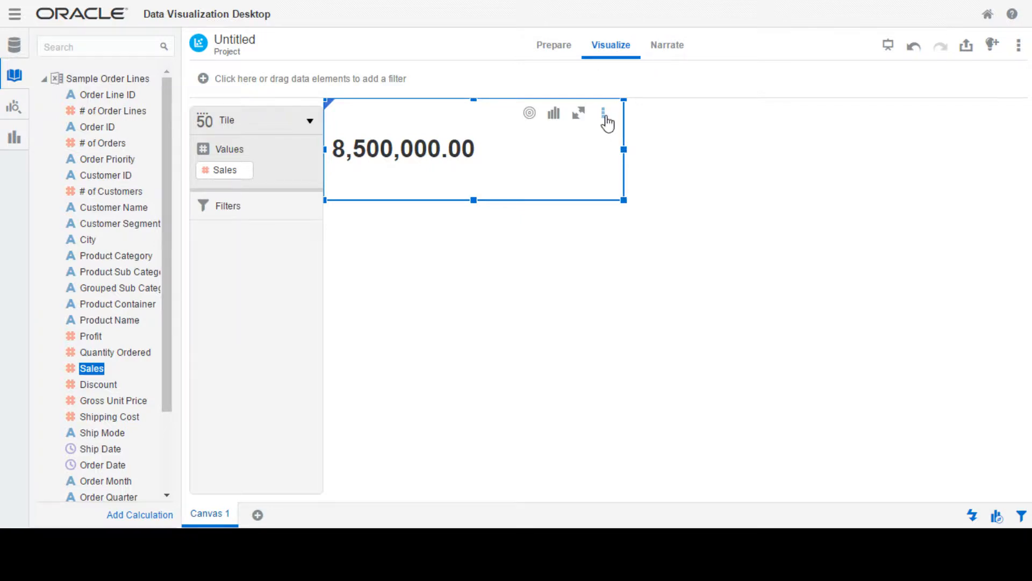
# Step: Format the Sales tile's number as Currency in GBP/£
pyautogui.click(603, 113)
pyautogui.click(623, 157)
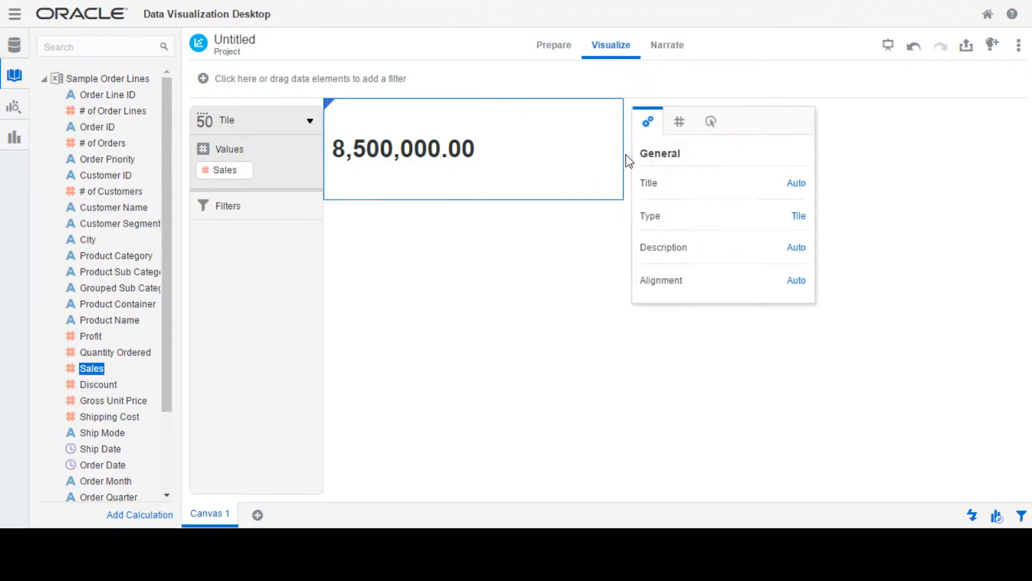
pyautogui.click(679, 122)
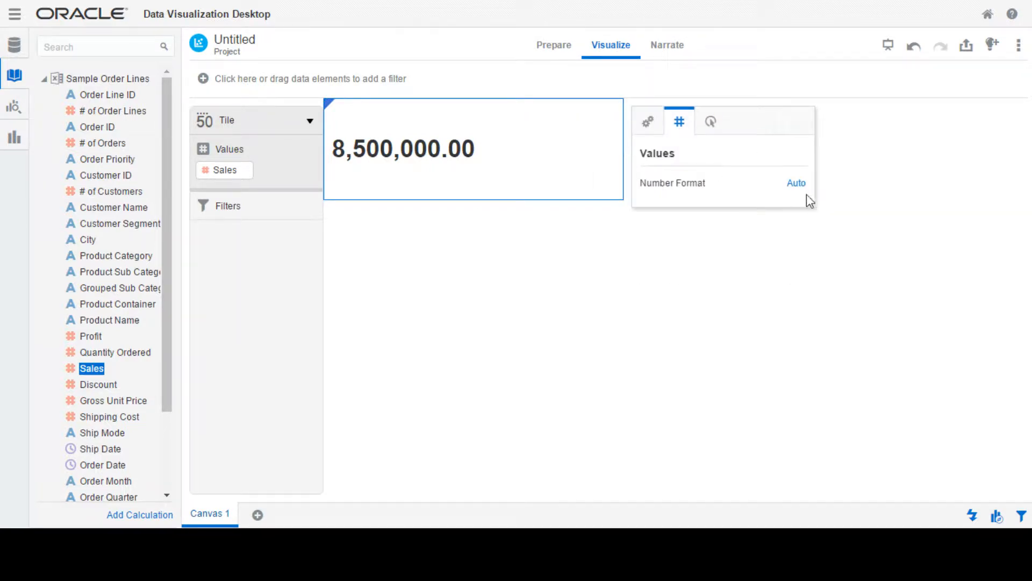
pyautogui.click(797, 183)
pyautogui.click(829, 258)
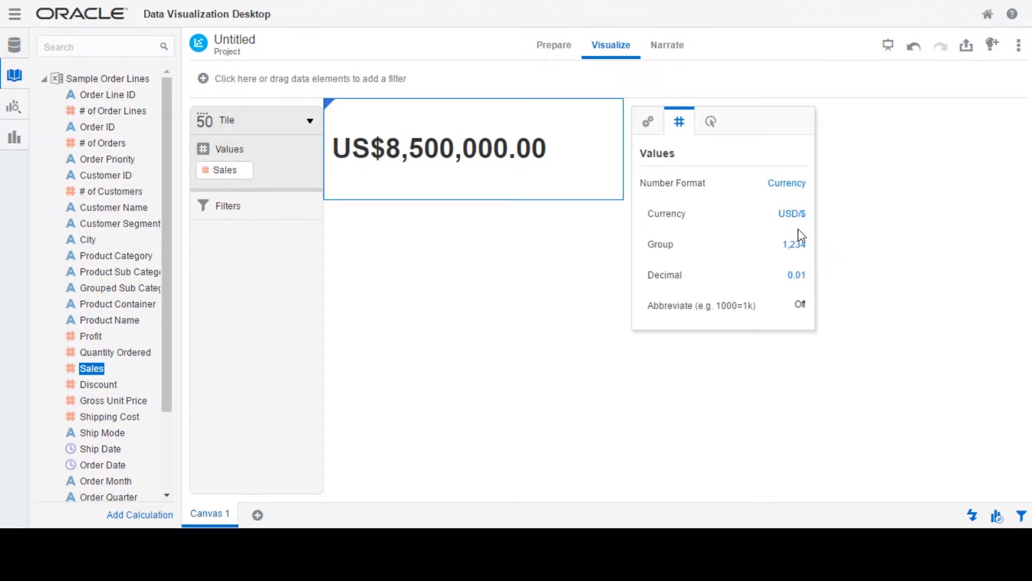
pyautogui.click(784, 215)
pyautogui.scroll(-4, 811, 339)
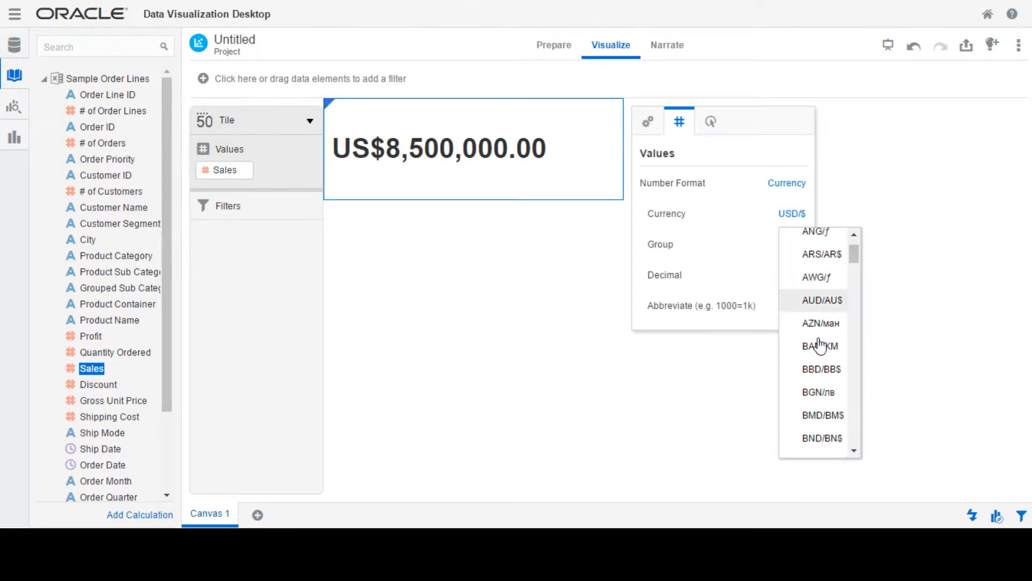
pyautogui.scroll(-2, 819, 344)
pyautogui.scroll(-3, 819, 345)
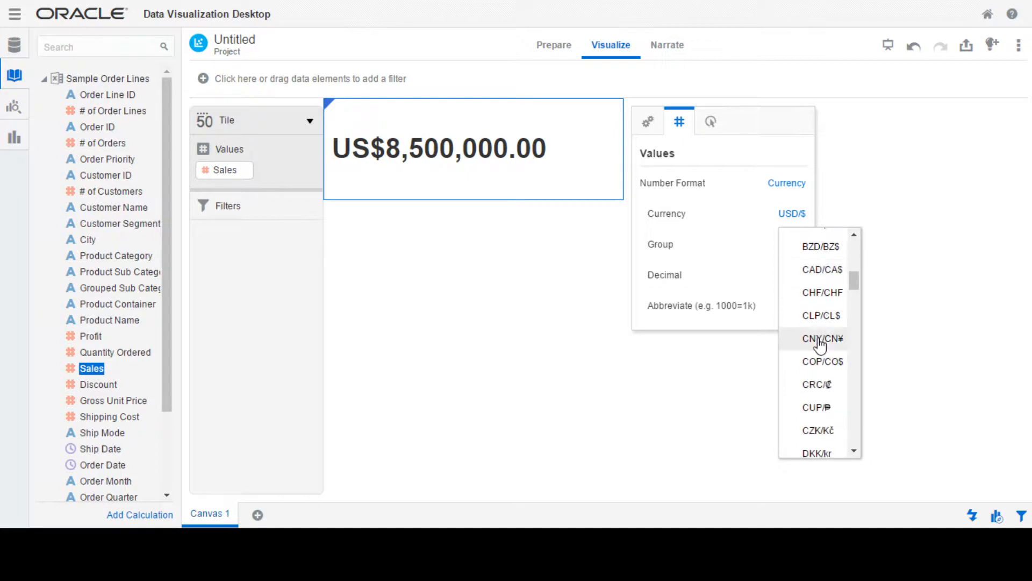
pyautogui.scroll(-2, 818, 334)
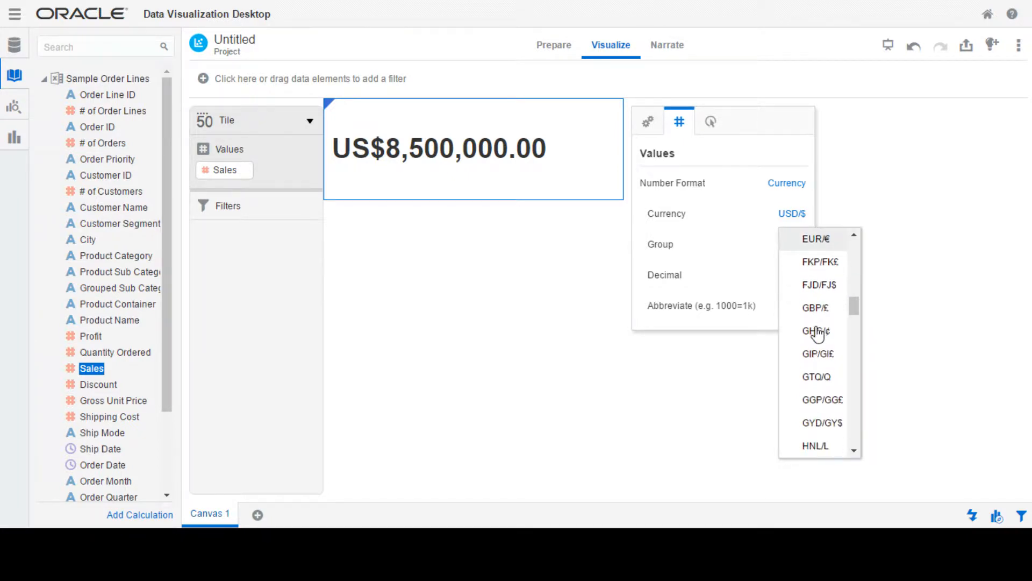
pyautogui.click(811, 310)
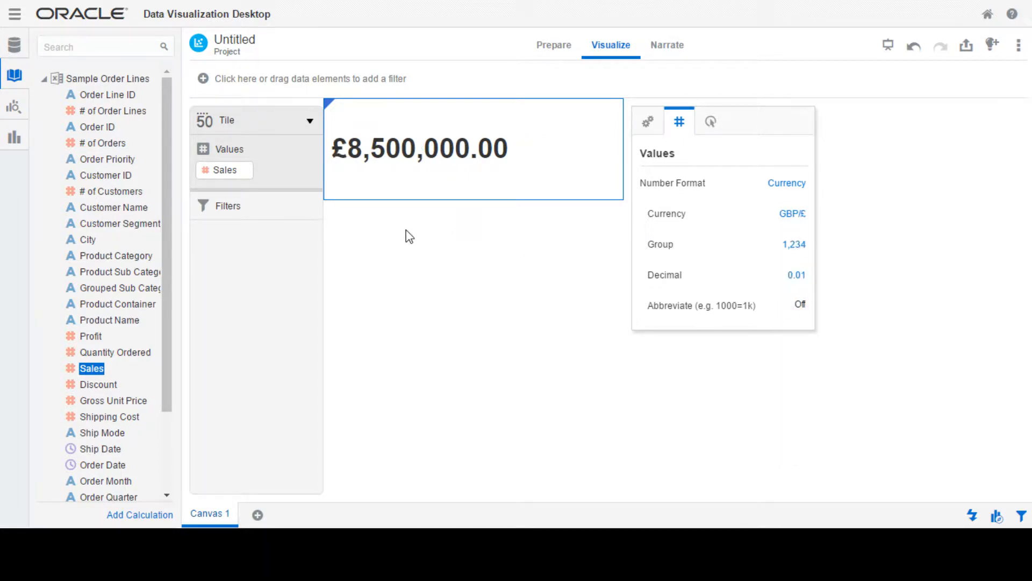
pyautogui.click(519, 312)
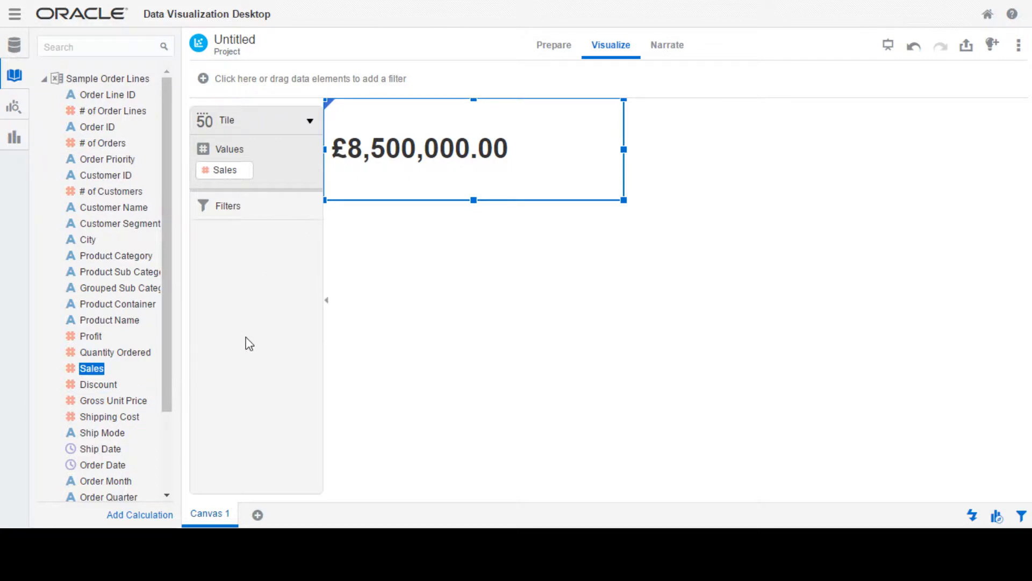
# Step: Add a visualization of Sales by Order Year to the canvas and place it directly below the Sales tile
pyautogui.scroll(-4, 165, 414)
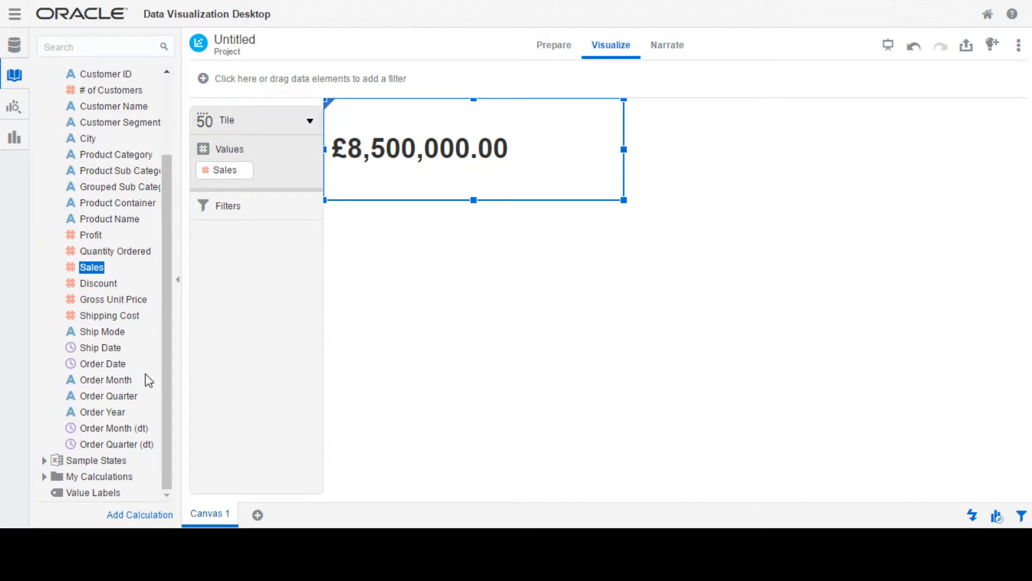
pyautogui.keyDown('ctrl'); pyautogui.click(93, 413); pyautogui.keyUp('ctrl')
pyautogui.moveTo(93, 416); pyautogui.dragTo(417, 344)
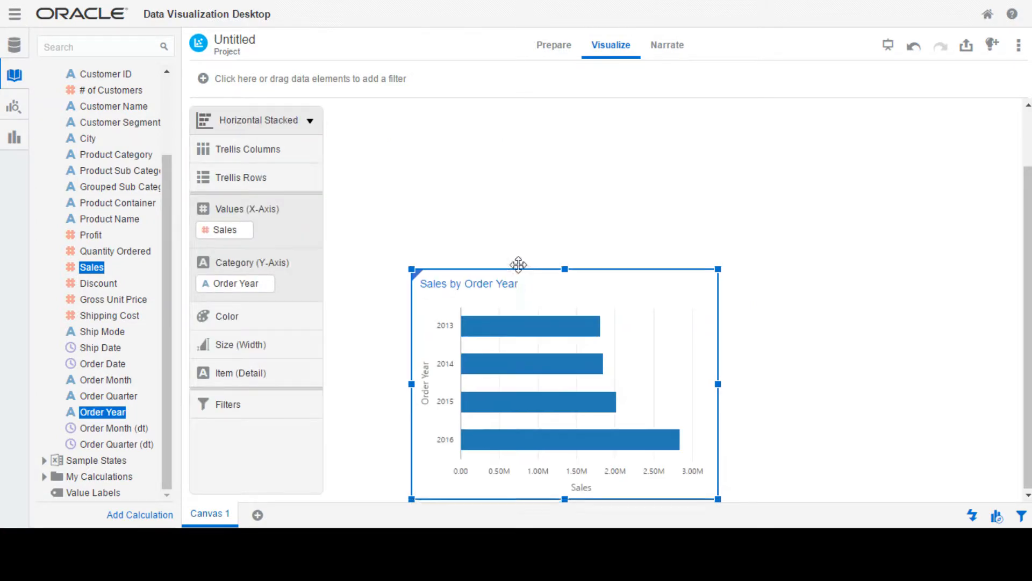
pyautogui.moveTo(534, 273); pyautogui.dragTo(439, 154)
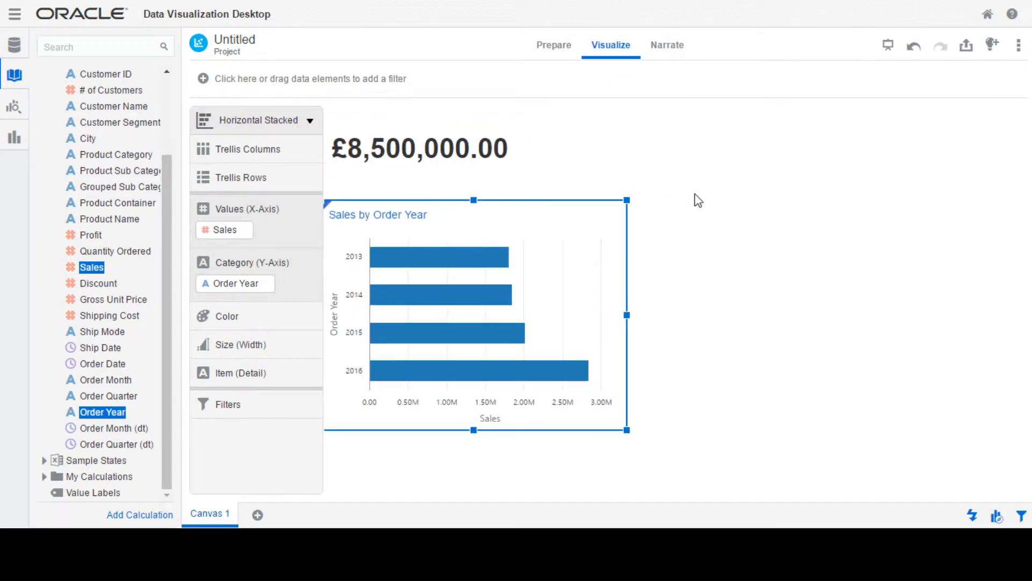
# Step: Change the Sales by Order Year chart from Horizontal Stacked to the Bar type
pyautogui.moveTo(588, 235)
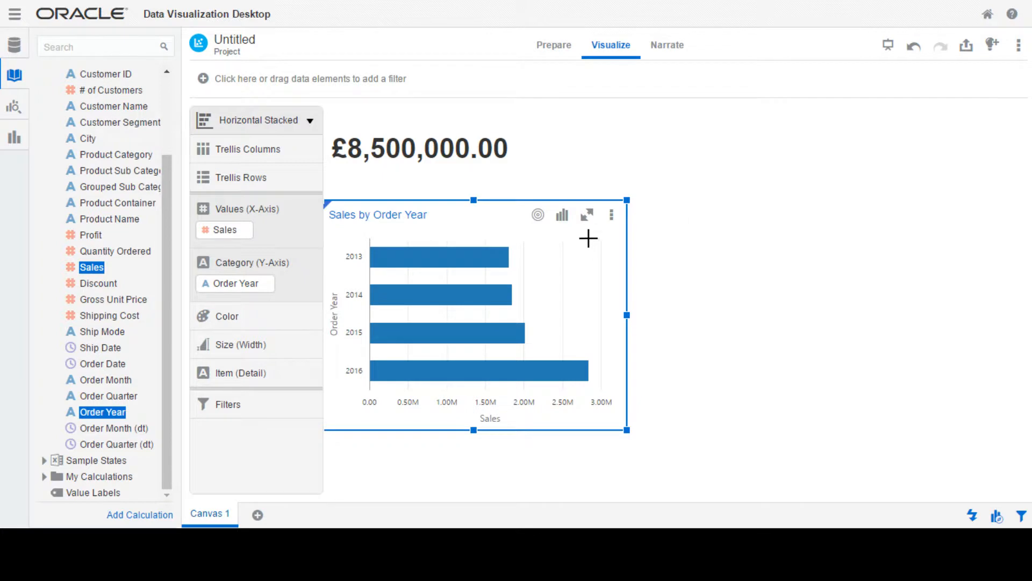
pyautogui.click(563, 217)
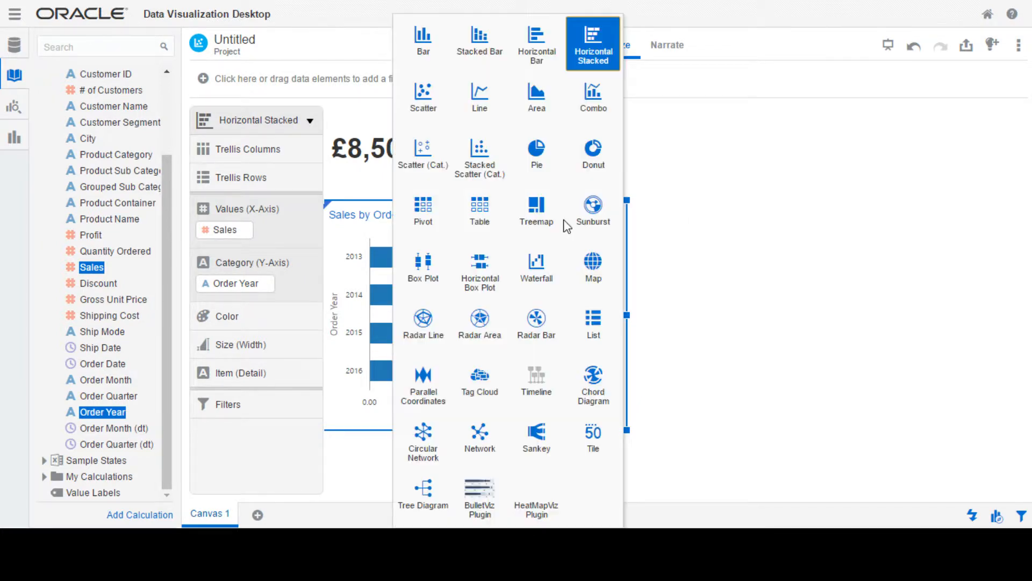
pyautogui.click(423, 39)
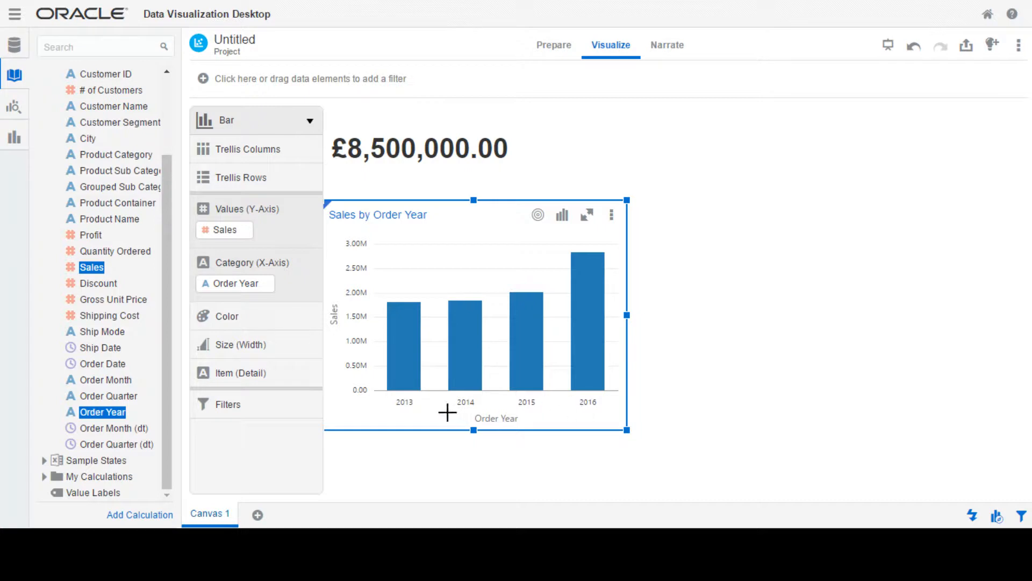
# Step: Add a trend line to the Sales by Order Year bar chart and make the chart smaller
pyautogui.rightClick(529, 341)
pyautogui.click(473, 327)
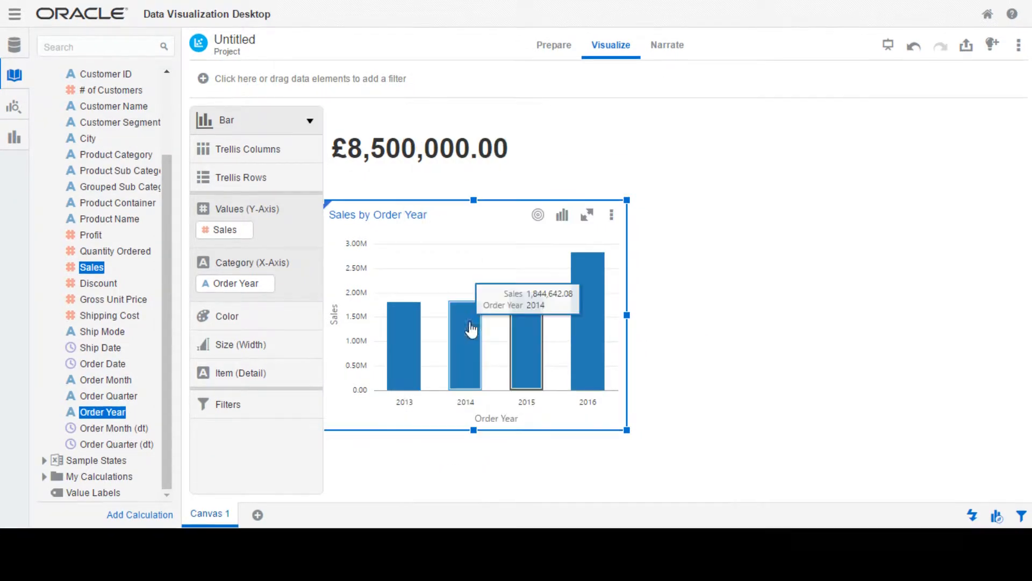
pyautogui.click(694, 408)
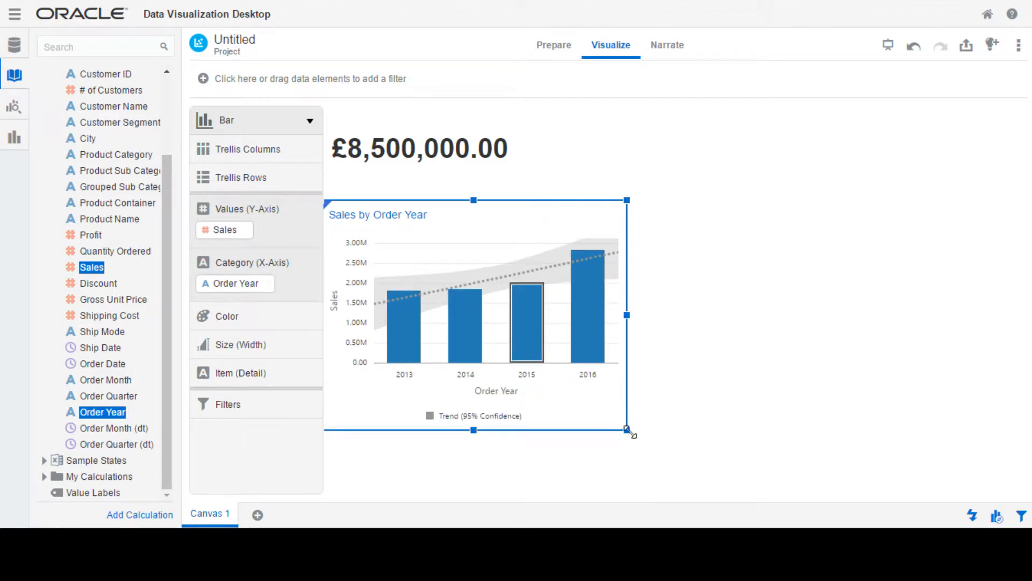
pyautogui.moveTo(628, 431); pyautogui.dragTo(597, 343)
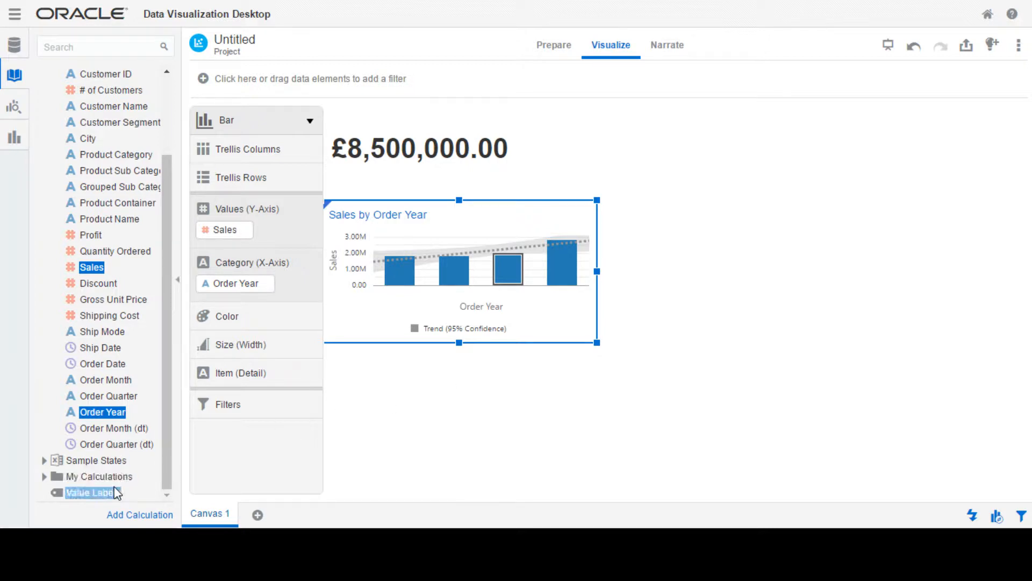
# Step: Open a new calculation under My Calculations and examine the Operators and Running Aggregate functions, including the Mavg description
pyautogui.rightClick(127, 478)
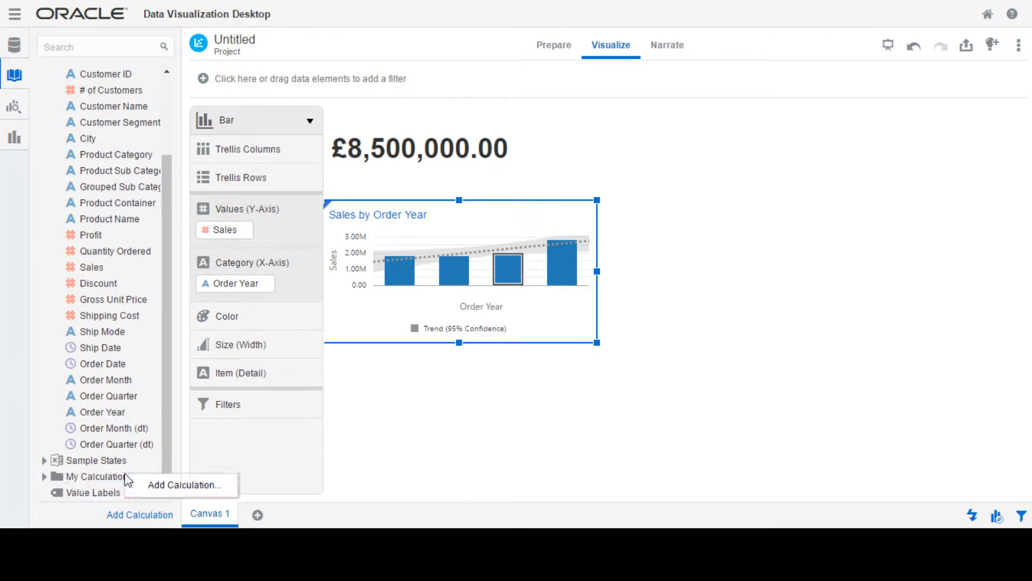
pyautogui.click(175, 488)
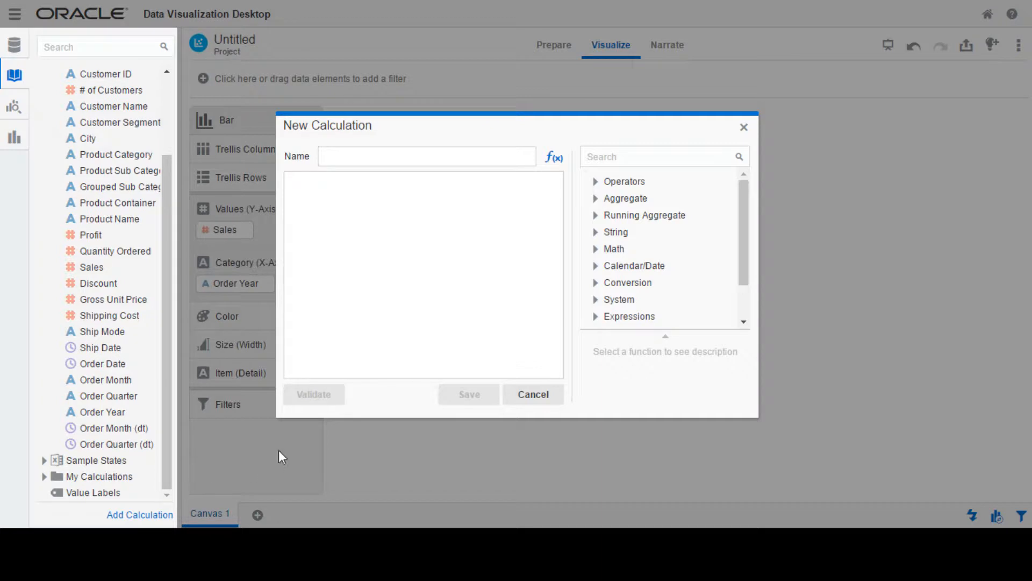
pyautogui.click(595, 182)
pyautogui.doubleClick(620, 183)
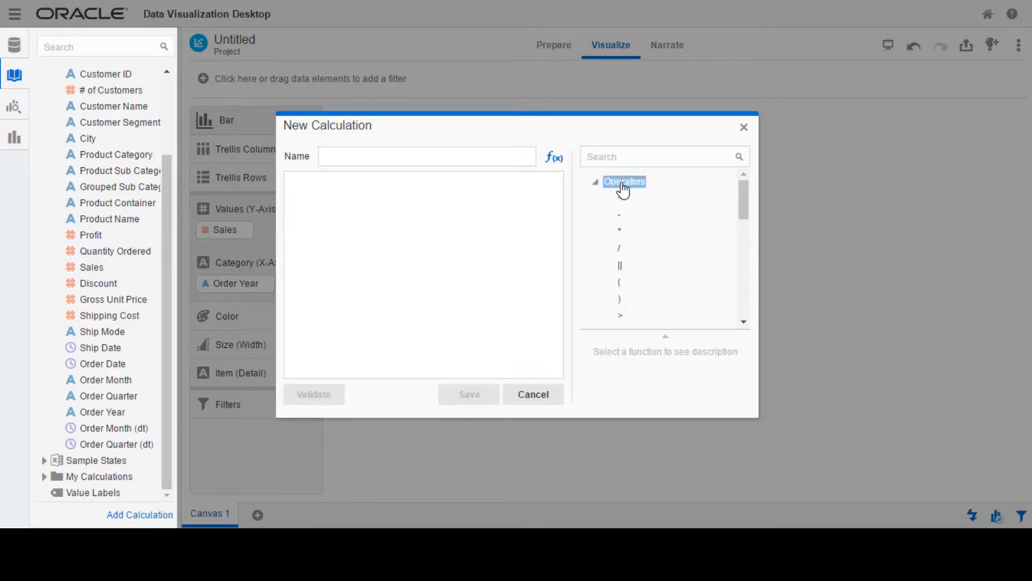
pyautogui.doubleClick(621, 182)
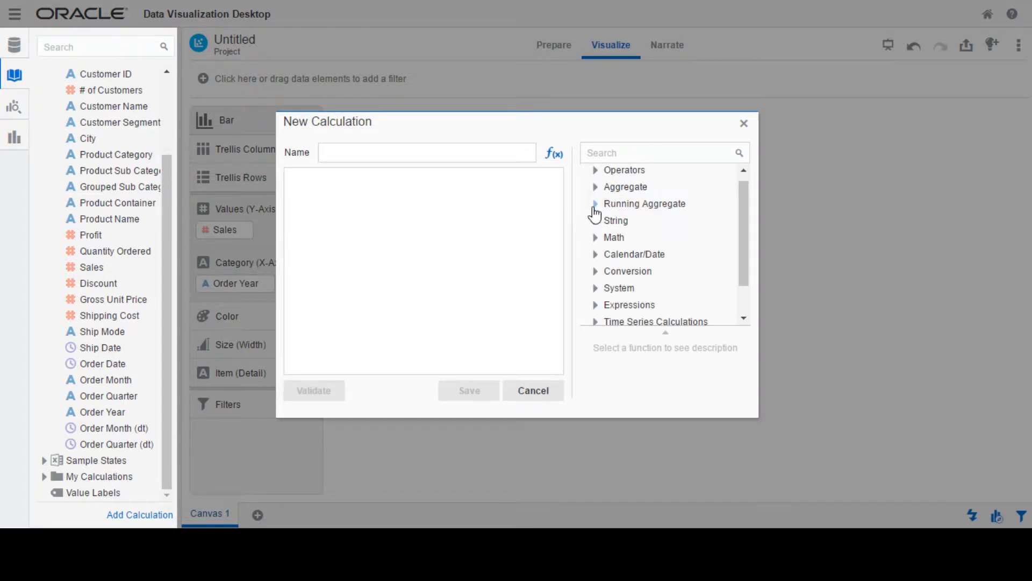
pyautogui.click(595, 204)
pyautogui.click(628, 220)
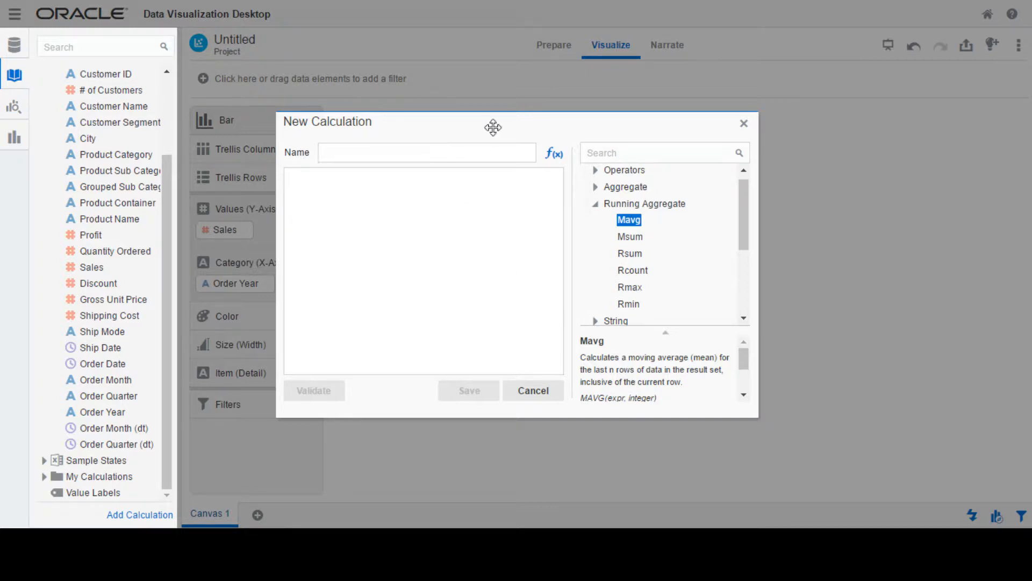
# Step: Name the calculation Top 20 Sales and enter the formula TOPN(Sales,20), inserting the Sales data element
pyautogui.write('Top 20 ')
pyautogui.write('Sales')
pyautogui.write('TOPN (')
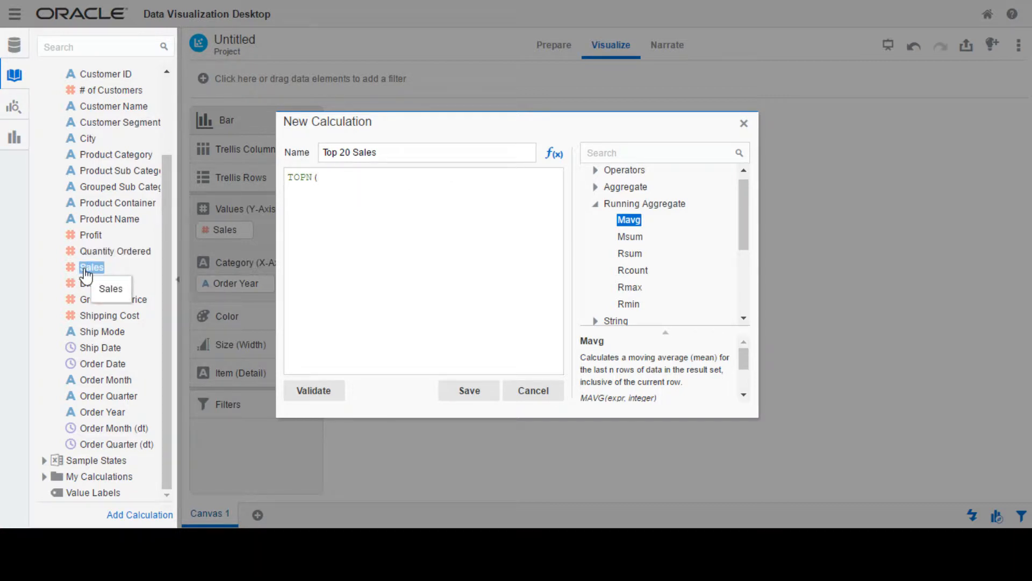
pyautogui.moveTo(85, 267); pyautogui.dragTo(349, 184)
pyautogui.write(',20')
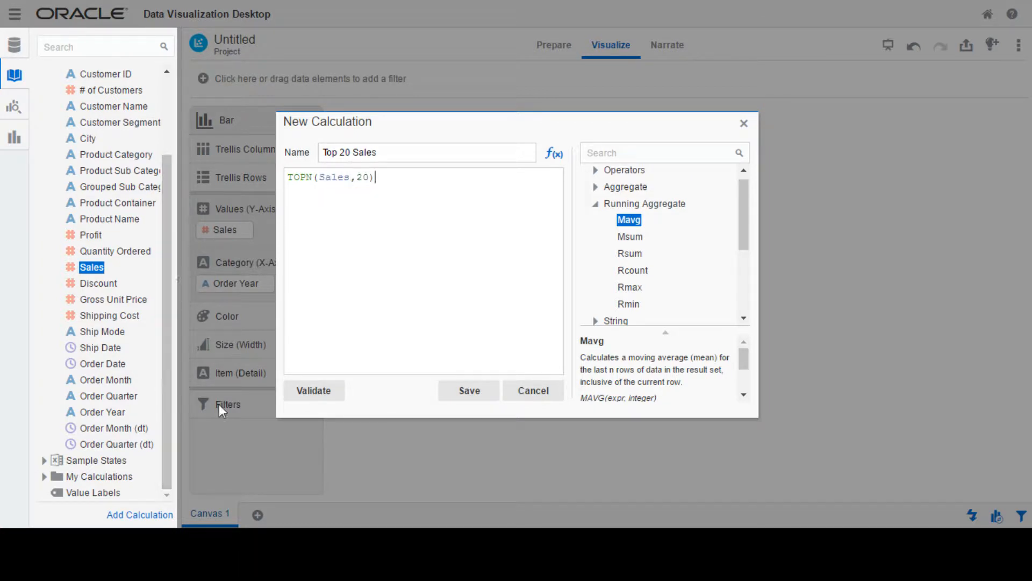
# Step: Validate and save the Top 20 Sales calculation
pyautogui.click(321, 394)
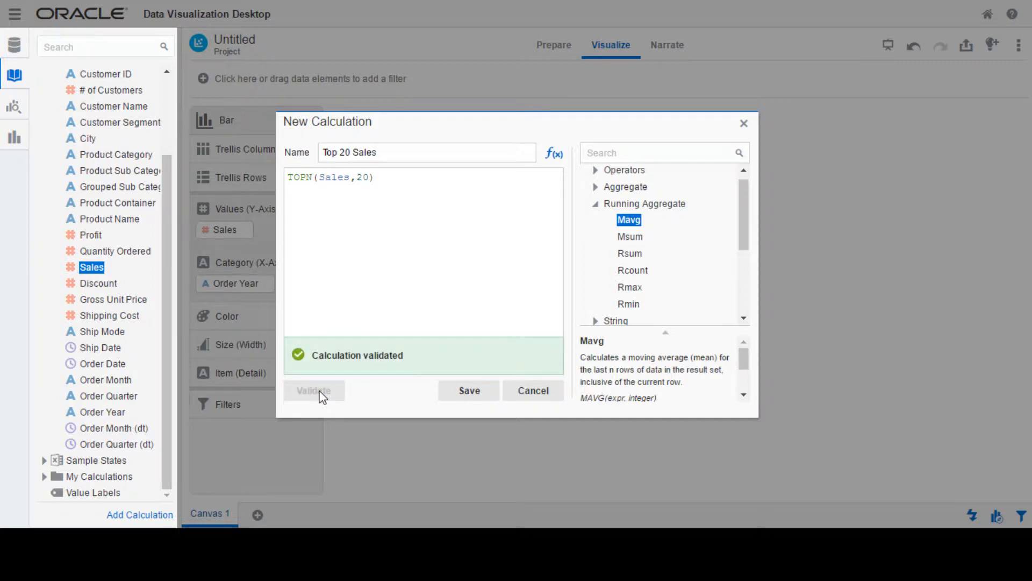
pyautogui.click(468, 393)
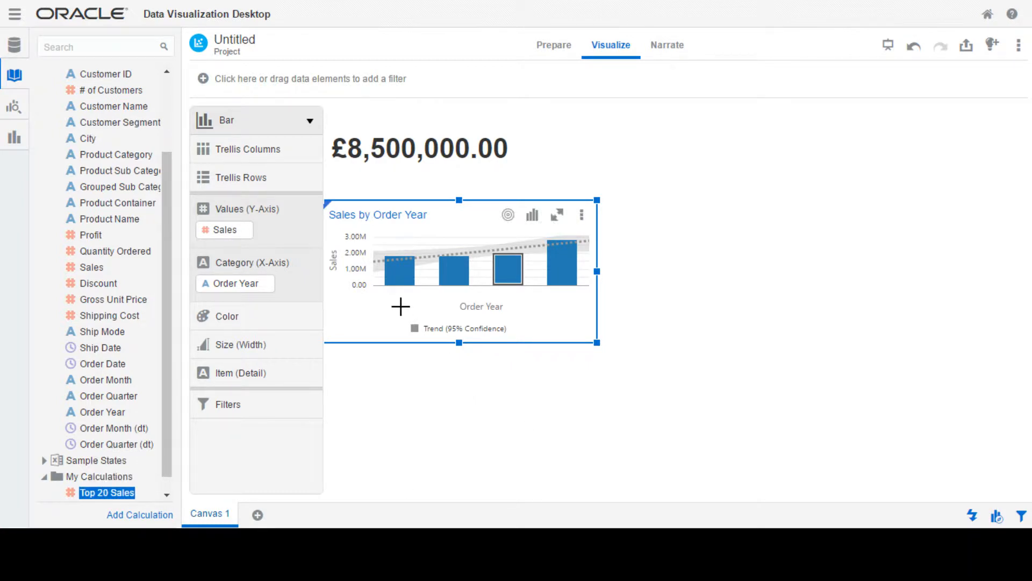
# Step: Create a Sales by Customer Name chart on the canvas and align it directly below the Sales by Order Year chart
pyautogui.click(89, 269)
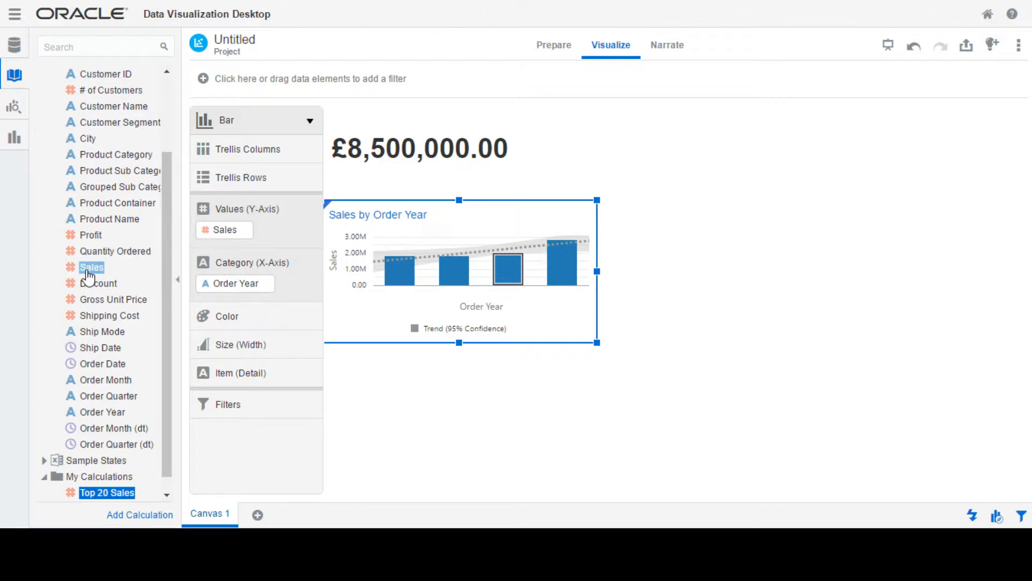
pyautogui.moveTo(90, 277); pyautogui.dragTo(473, 423)
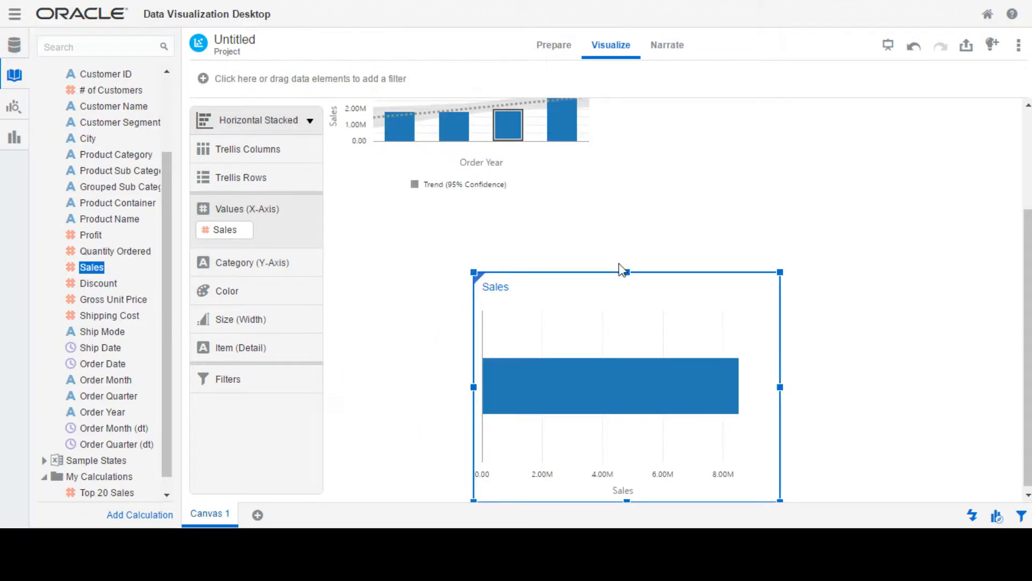
pyautogui.moveTo(620, 269); pyautogui.dragTo(462, 210)
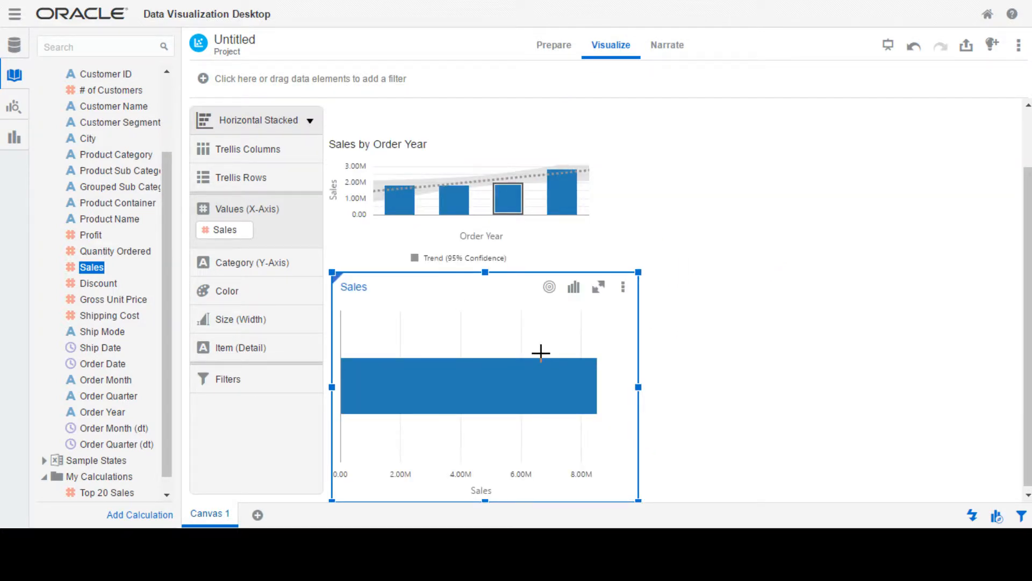
pyautogui.keyDown('ctrl'); pyautogui.click(119, 110); pyautogui.keyUp('ctrl')
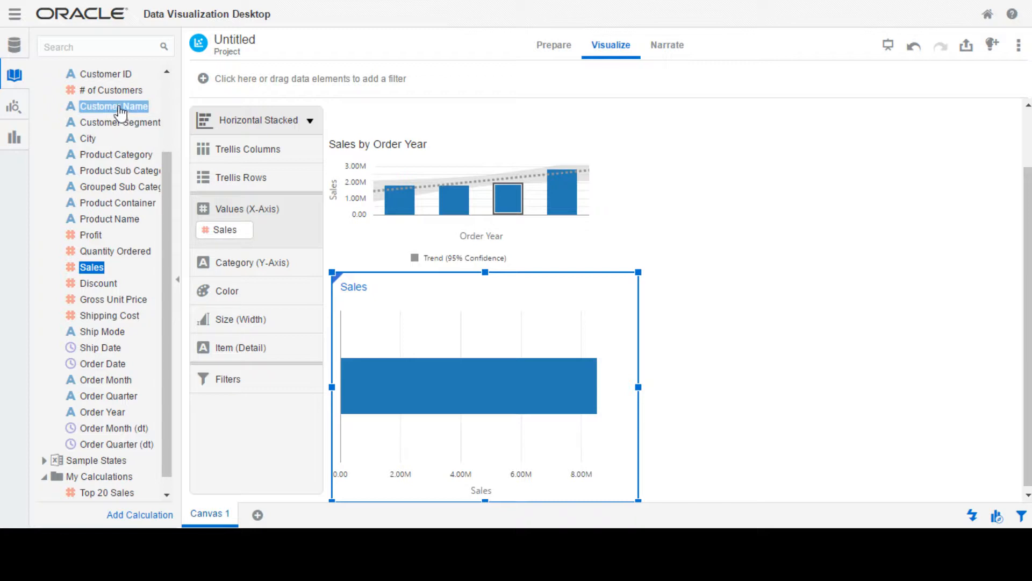
pyautogui.moveTo(120, 110); pyautogui.dragTo(229, 264)
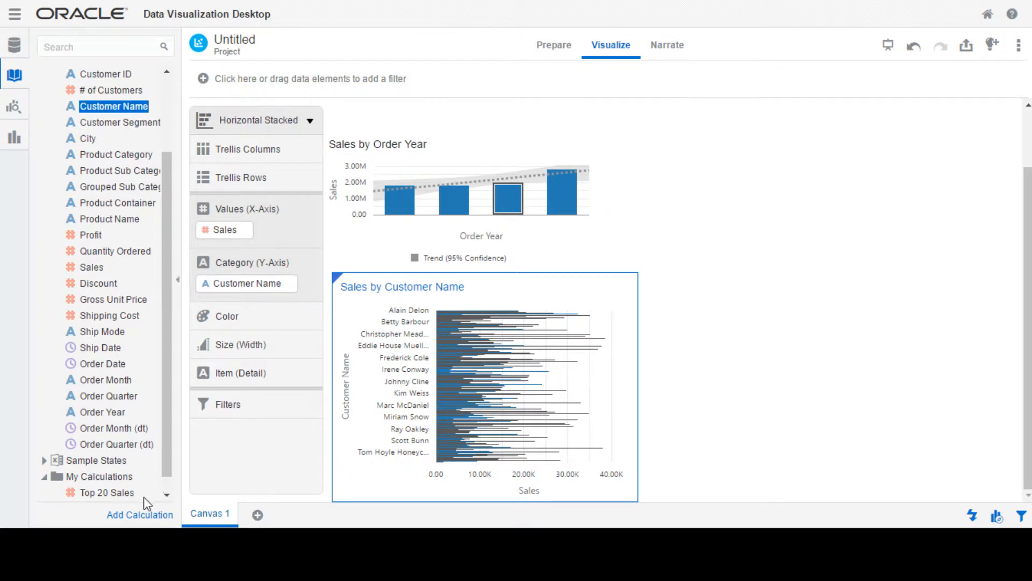
# Step: Size the Sales by Customer Name bars by Top 20 Sales and color them by Product Category
pyautogui.click(108, 493)
pyautogui.moveTo(107, 497); pyautogui.dragTo(222, 338)
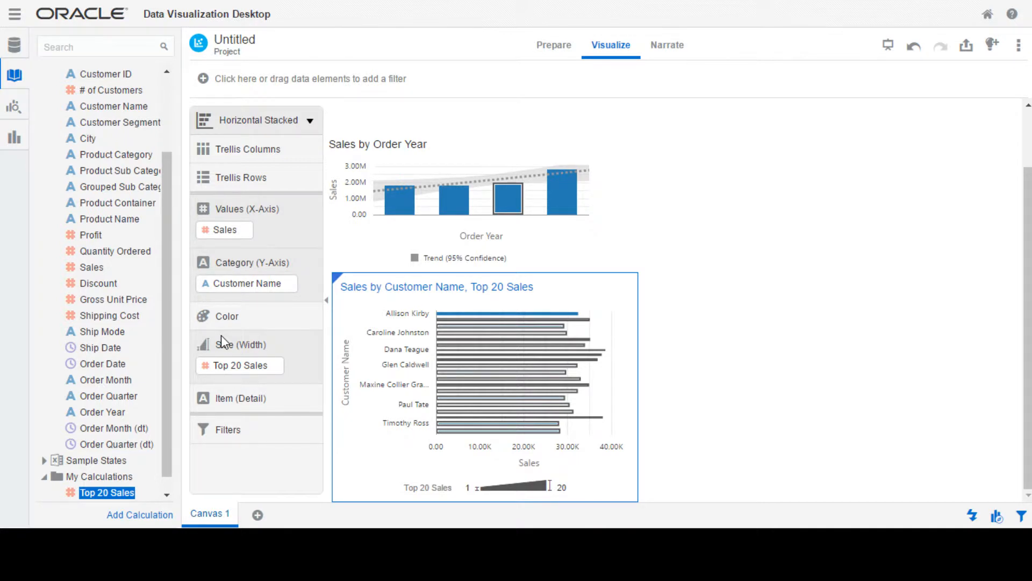
pyautogui.click(116, 156)
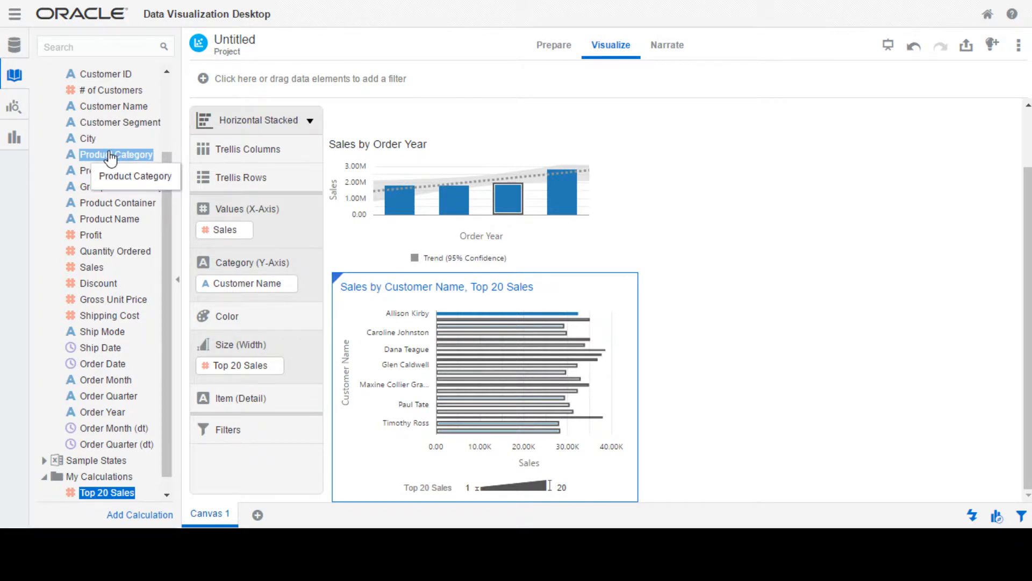
pyautogui.moveTo(135, 160); pyautogui.dragTo(235, 305)
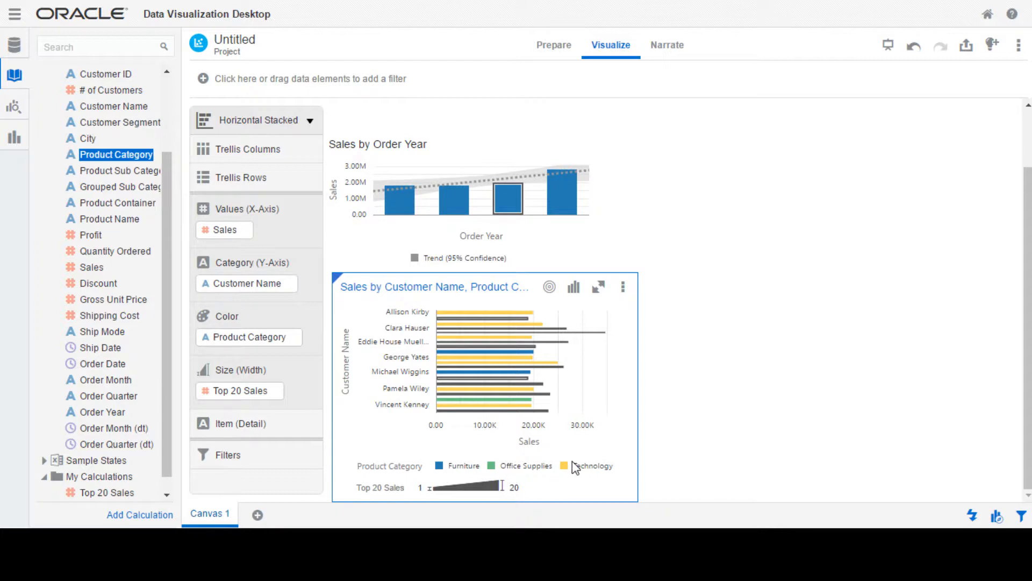
# Step: Sort the customer chart's Customer Name and Product Category by Sales High to Low
pyautogui.rightClick(514, 323)
pyautogui.moveTo(494, 275)
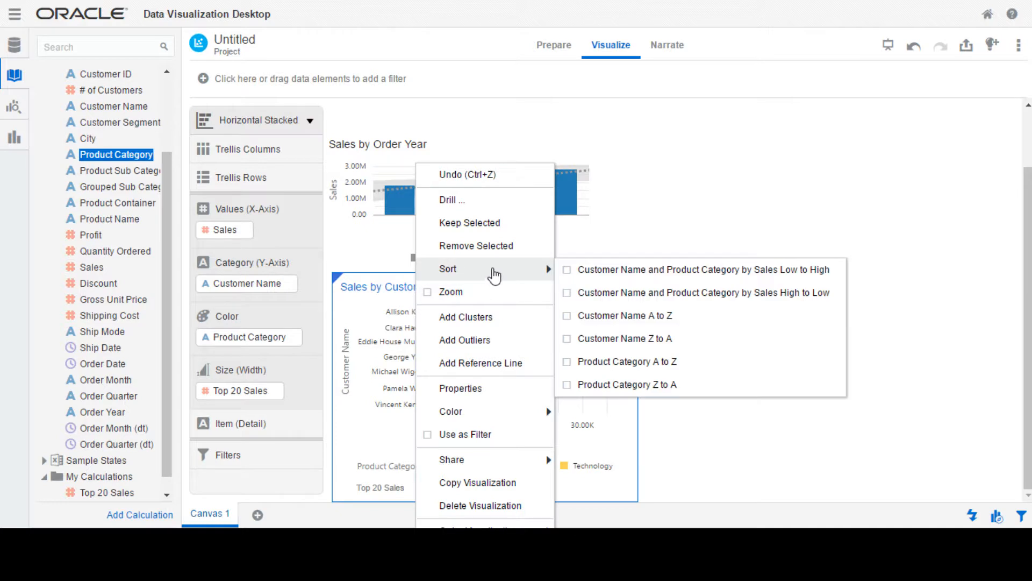
pyautogui.click(633, 298)
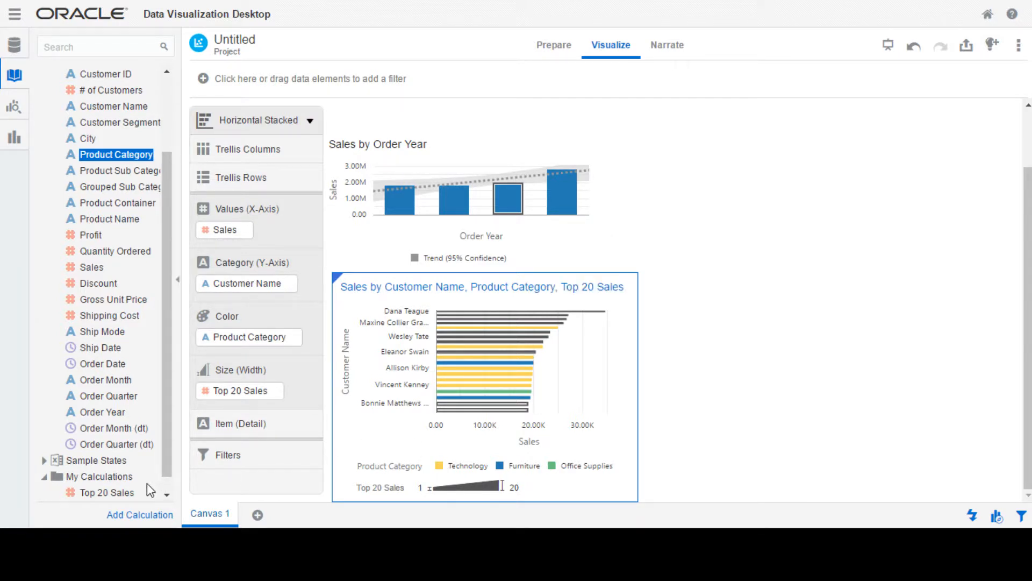
# Step: Add a calculation named Profitability Ratio with the formula profit/sales under My Calculations, and save it
pyautogui.click(99, 478)
pyautogui.rightClick(100, 481)
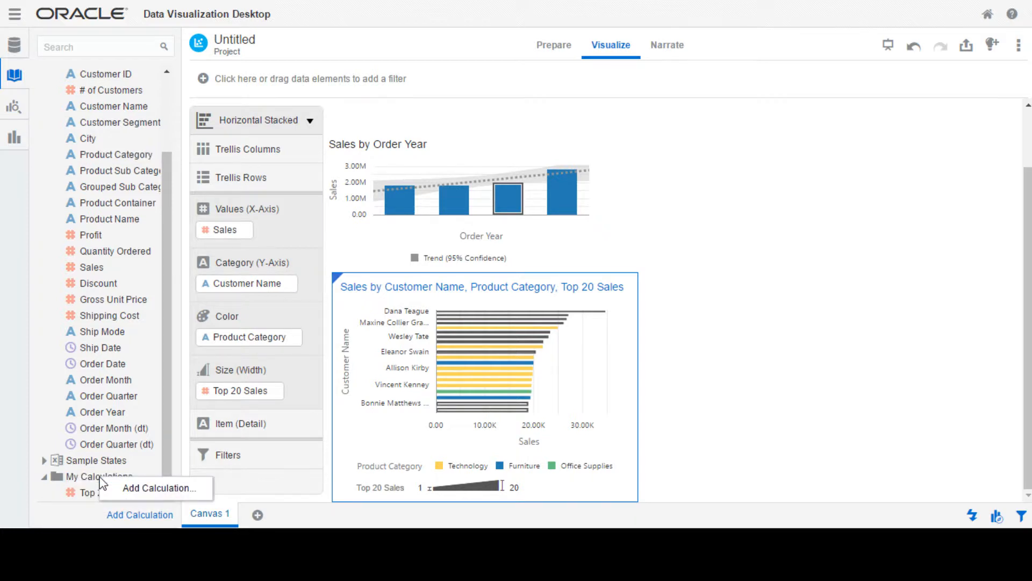
pyautogui.click(128, 491)
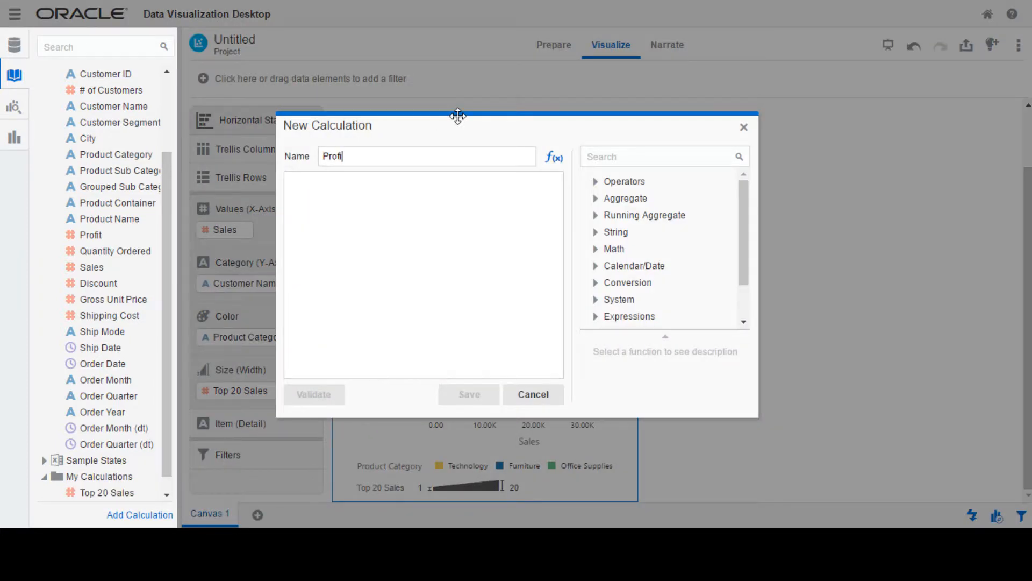
pyautogui.write('Profitability ')
pyautogui.write('pro')
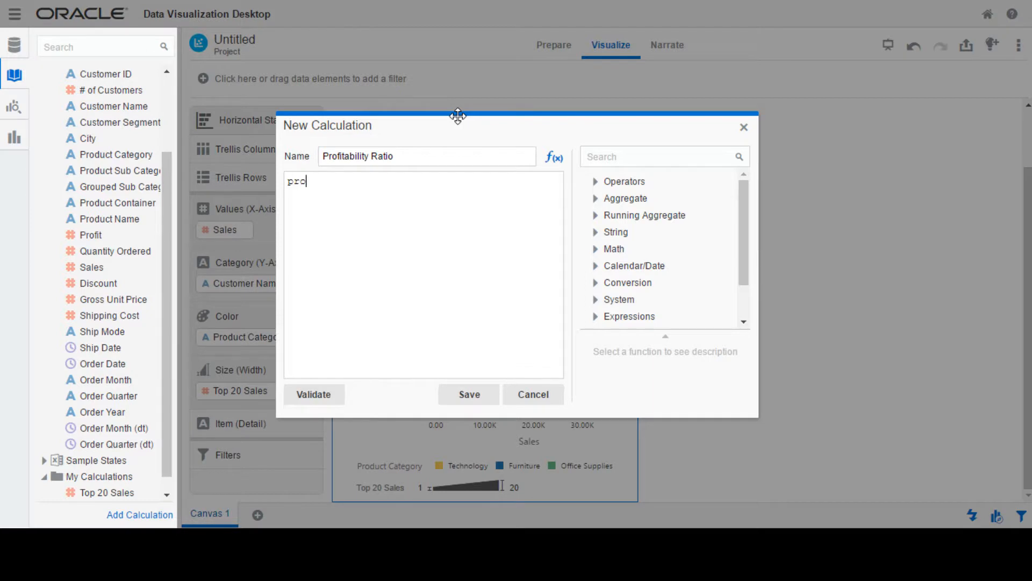
pyautogui.write('fit/sales')
pyautogui.click(316, 395)
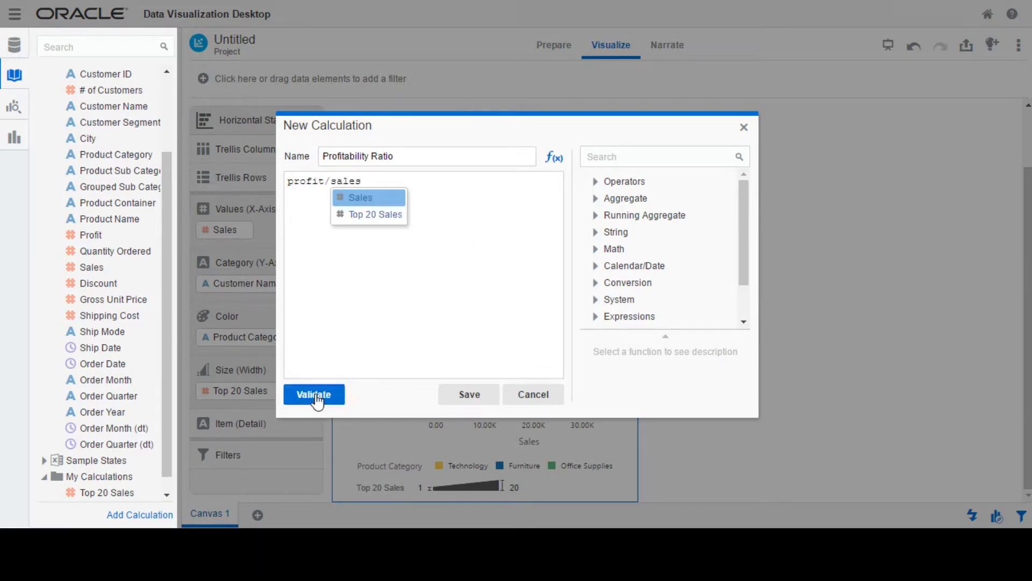
pyautogui.click(454, 397)
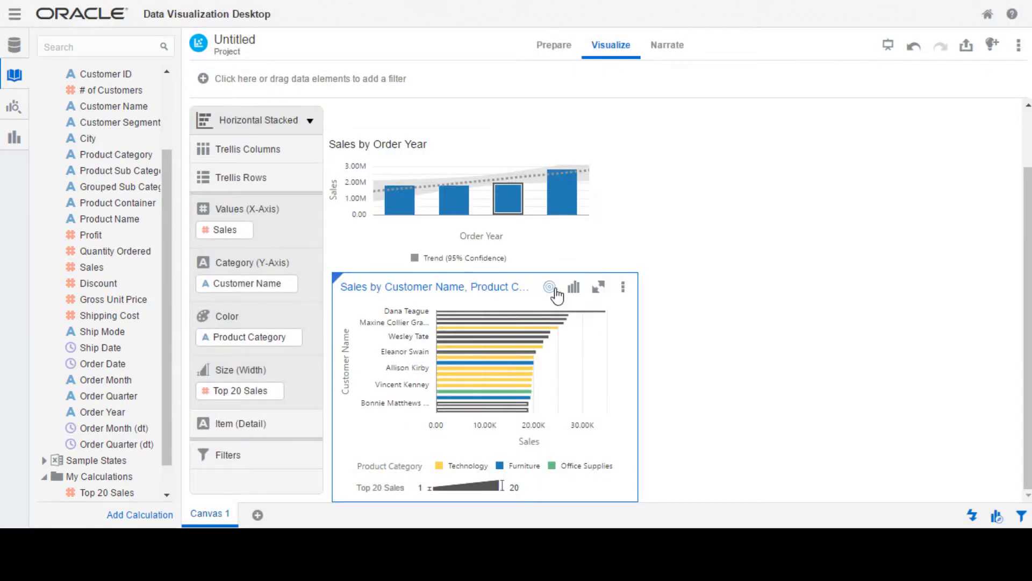
# Step: Make the Sales by Customer Name chart slightly narrower
pyautogui.moveTo(650, 388)
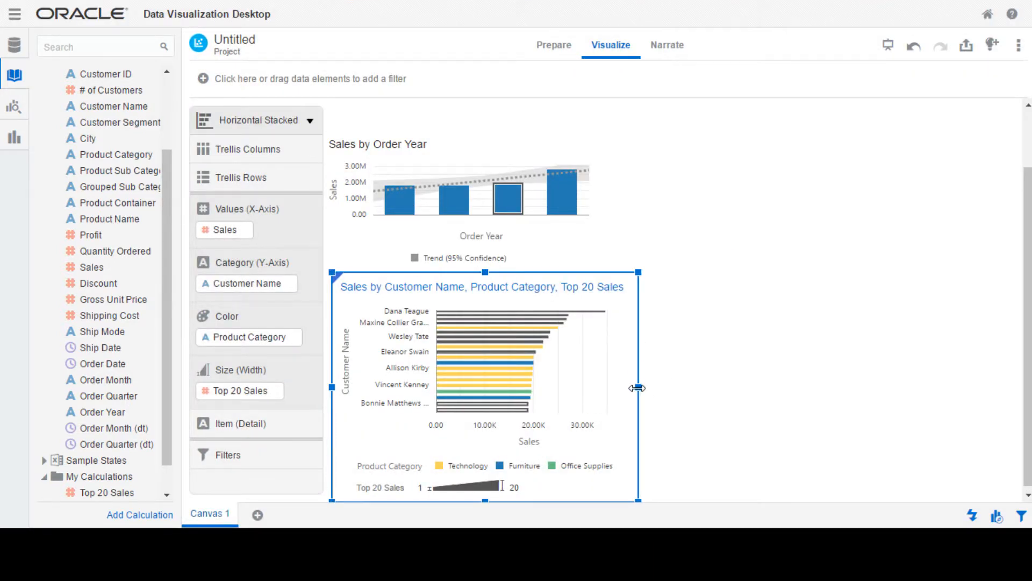
pyautogui.moveTo(638, 386)
pyautogui.mouseDown()
pyautogui.moveTo(602, 386)
pyautogui.moveTo(621, 388)
pyautogui.mouseUp()
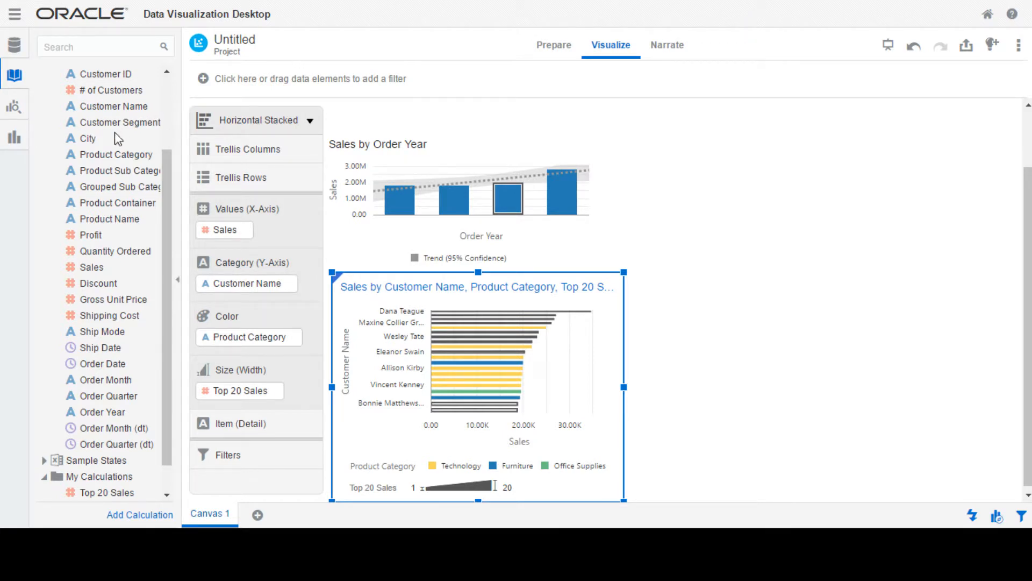
# Step: Create a Sales by Product Category chart and place it beside the Sales by Order Year chart
pyautogui.click(92, 267)
pyautogui.moveTo(91, 267); pyautogui.dragTo(752, 137)
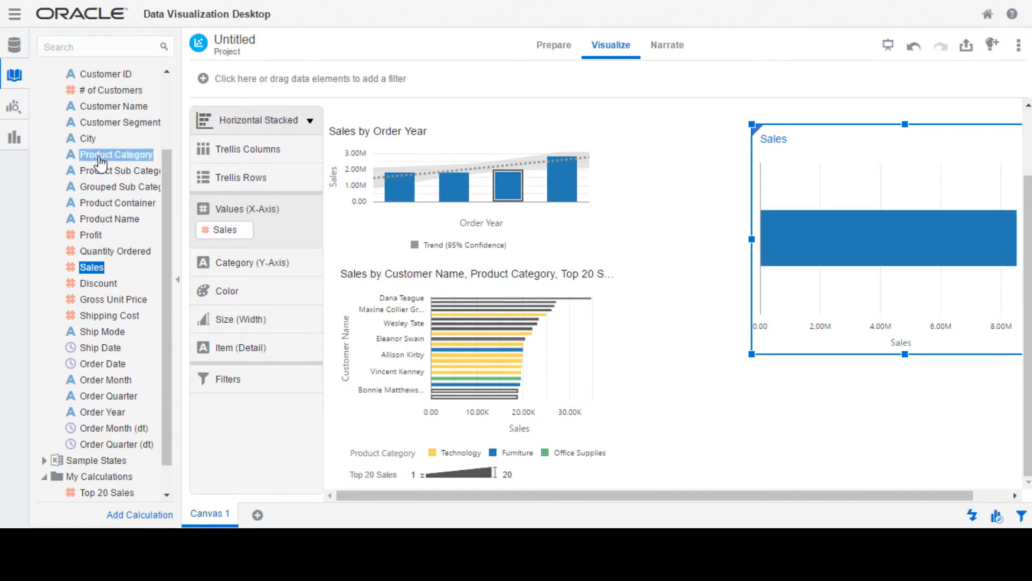
pyautogui.moveTo(100, 163); pyautogui.dragTo(217, 250)
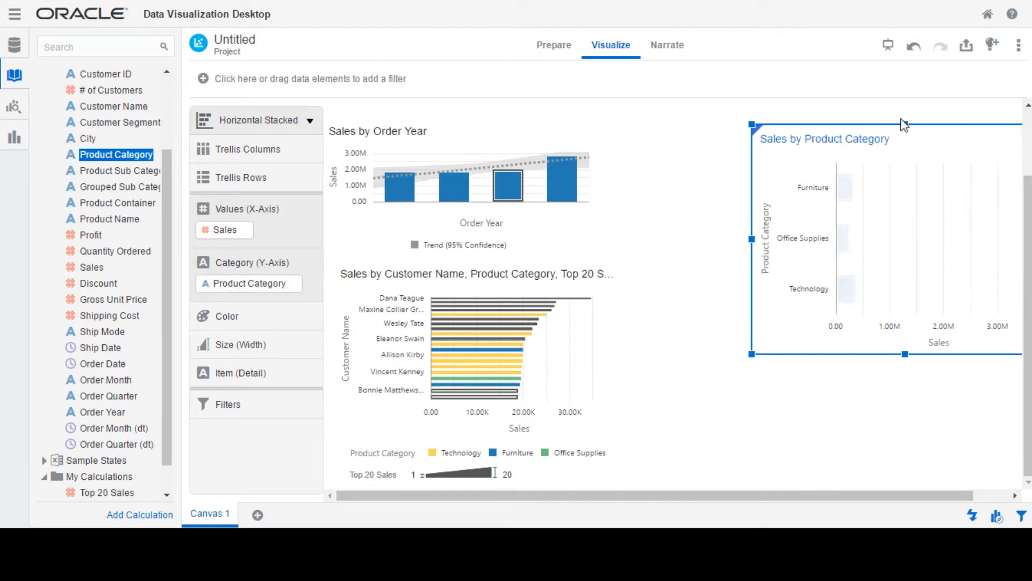
pyautogui.moveTo(883, 120); pyautogui.dragTo(752, 119)
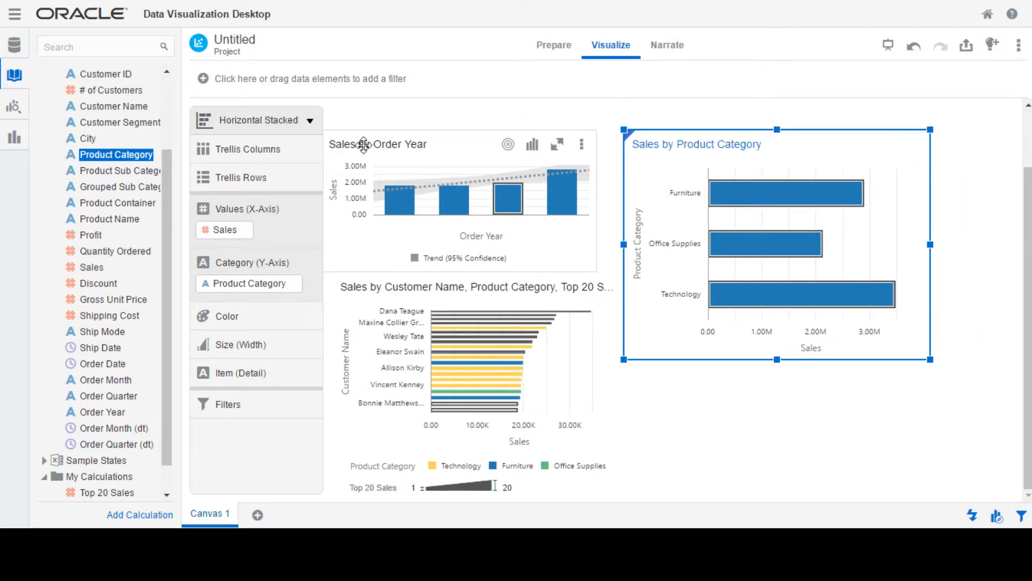
# Step: Color the Sales by Product Category bars by Profitability Ratio and size them by Profit
pyautogui.click(167, 494)
pyautogui.click(128, 477)
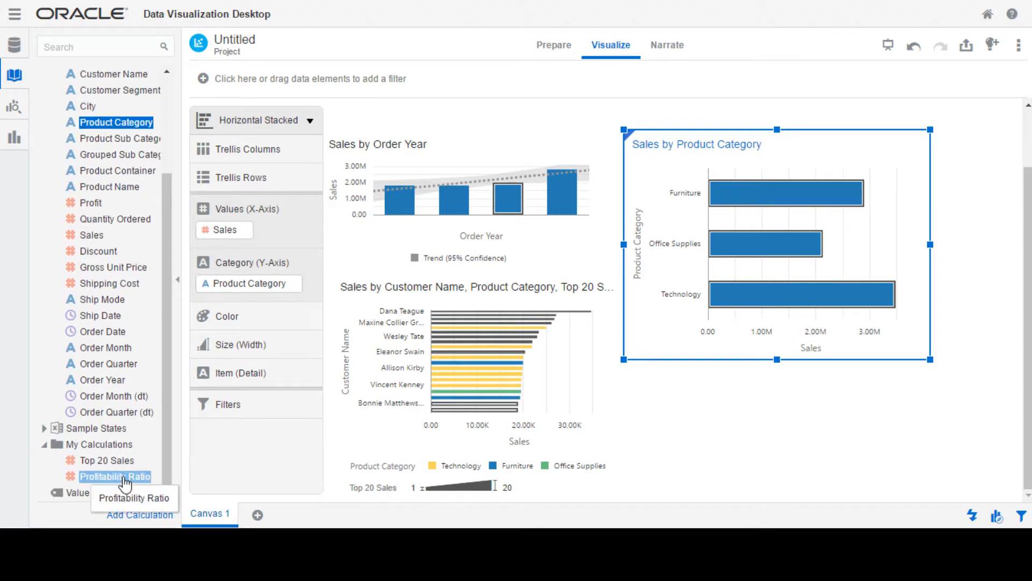
pyautogui.moveTo(129, 476); pyautogui.dragTo(228, 305)
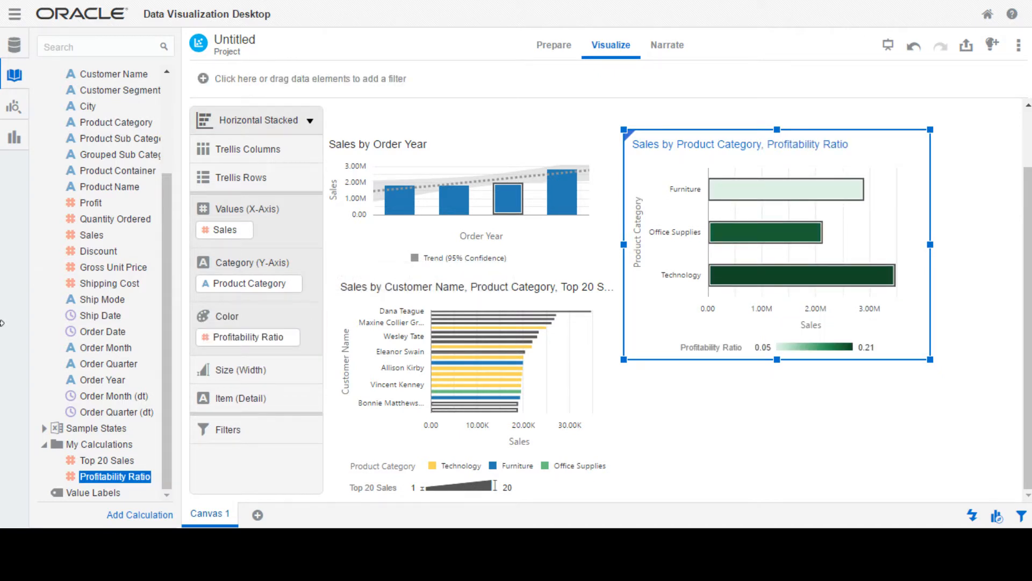
pyautogui.click(113, 382)
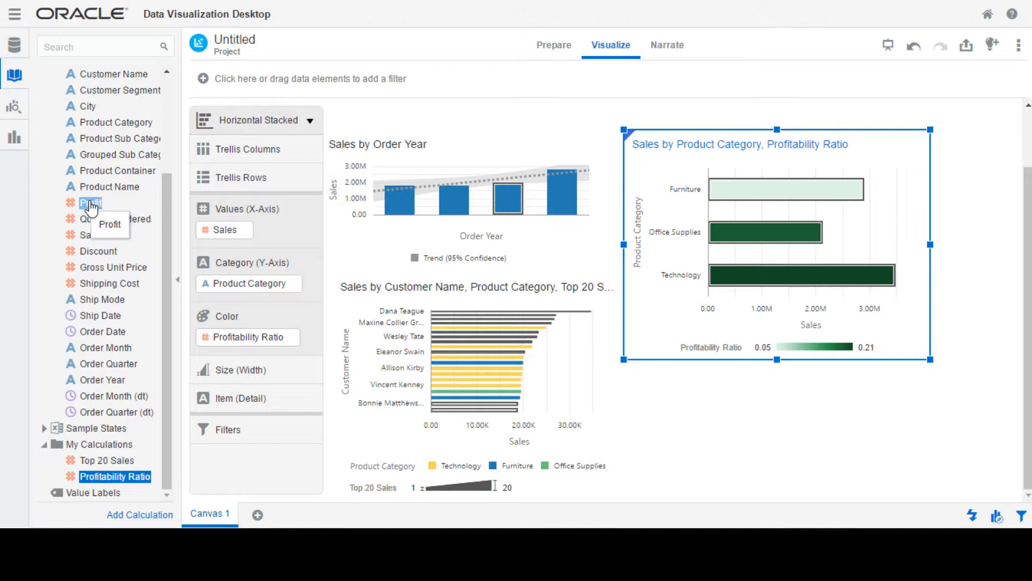
pyautogui.moveTo(91, 206); pyautogui.dragTo(244, 357)
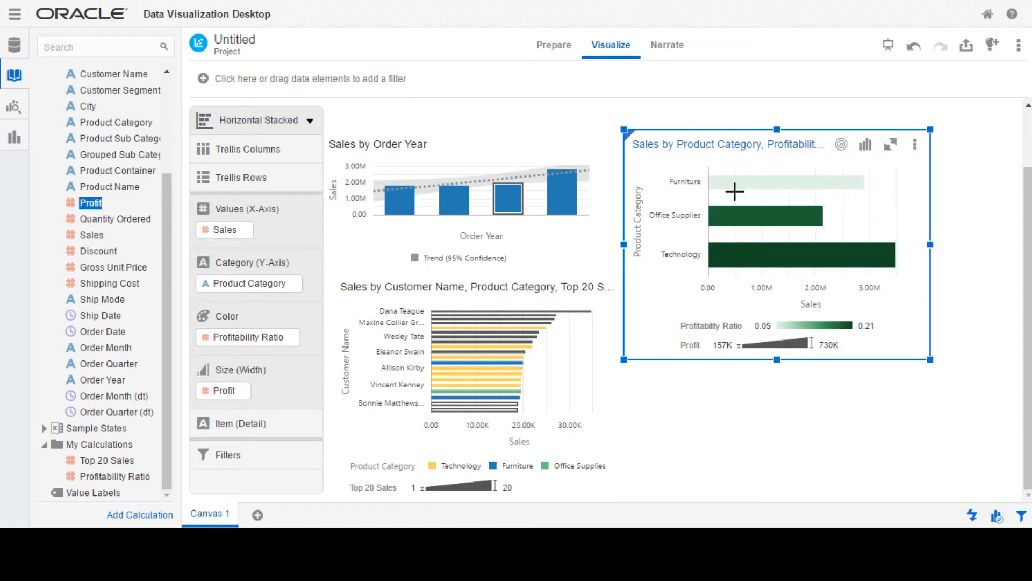
pyautogui.moveTo(736, 196)
pyautogui.moveTo(726, 255)
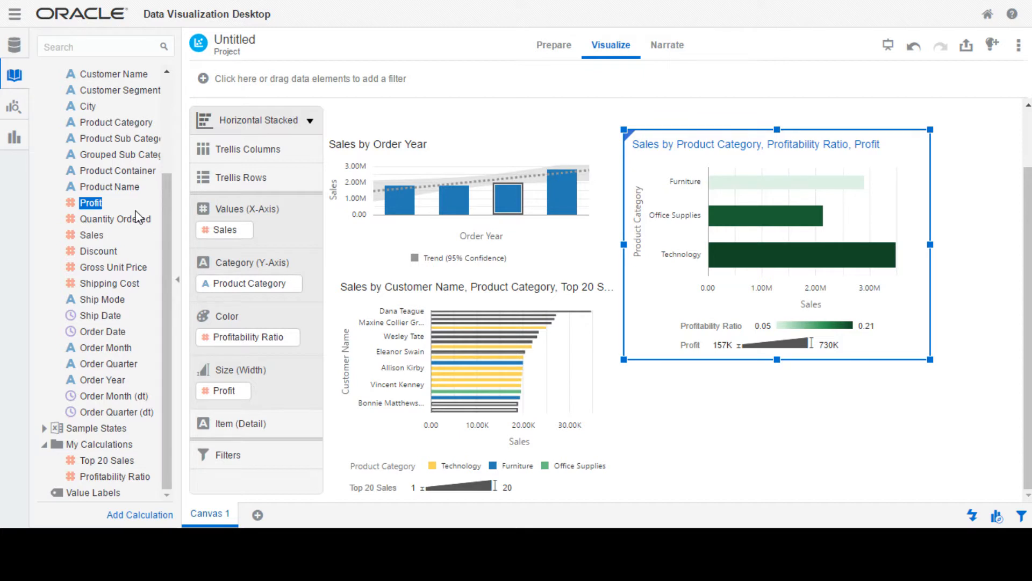
# Step: Add Product Sub Category as the item detail of the Sales by Product Category chart and reduce the chart's height
pyautogui.keyDown('ctrl'); pyautogui.click(121, 138); pyautogui.keyUp('ctrl')
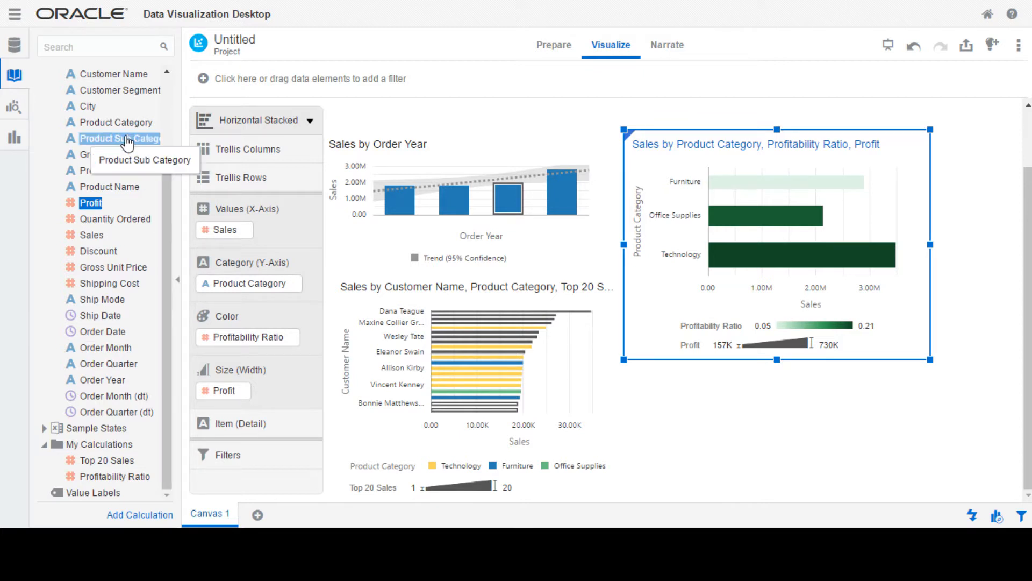
pyautogui.moveTo(120, 138); pyautogui.dragTo(220, 415)
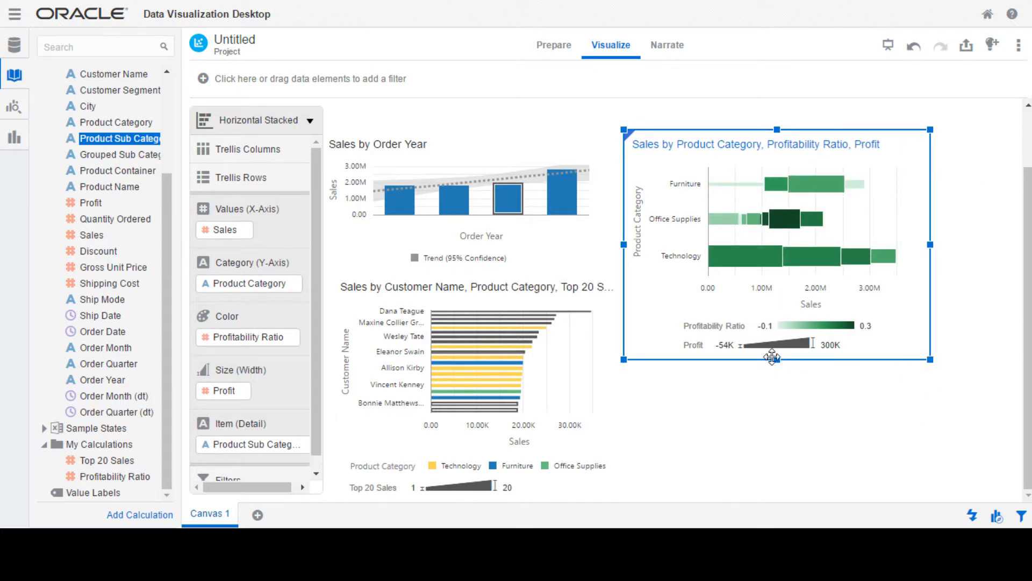
pyautogui.moveTo(777, 359); pyautogui.dragTo(772, 292)
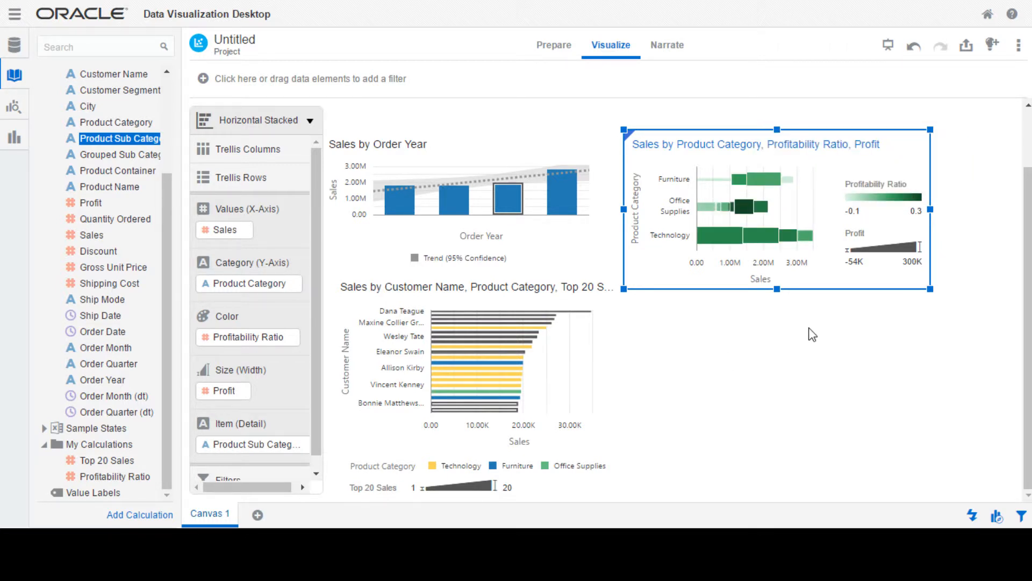
pyautogui.moveTo(881, 183)
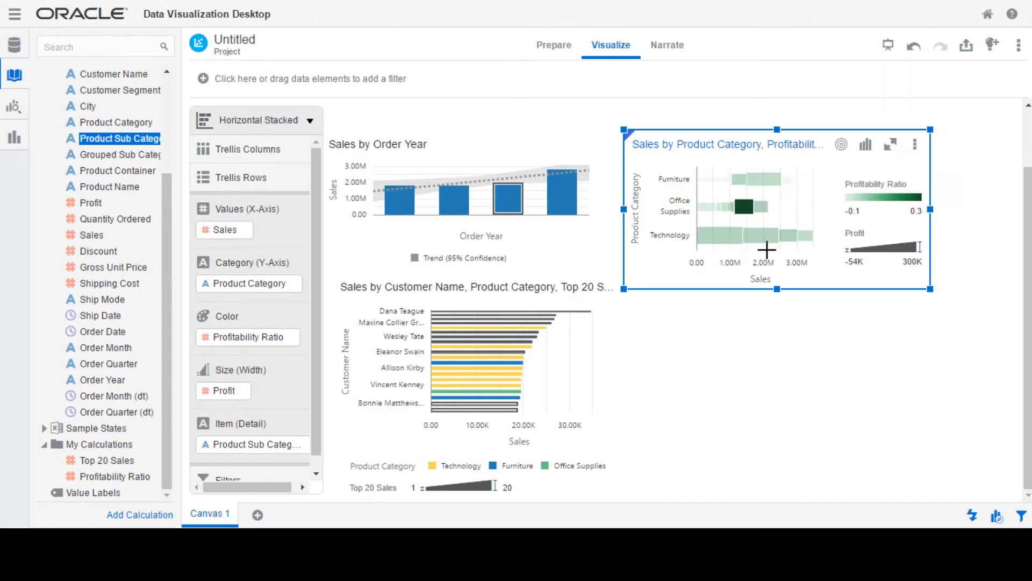
pyautogui.moveTo(709, 216)
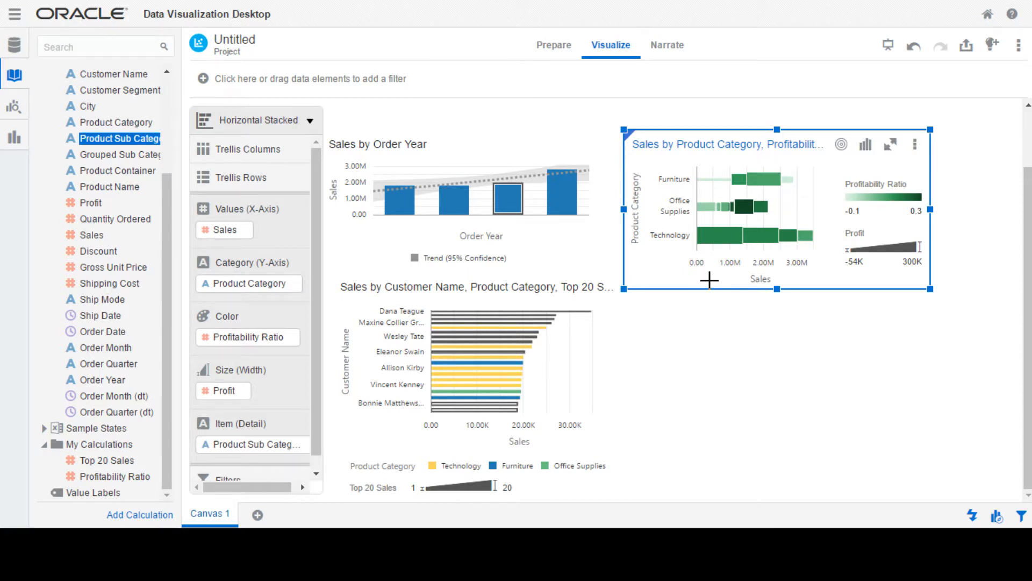
# Step: Copy the Sales by Product Category chart and paste the duplicate into the empty canvas area below it
pyautogui.rightClick(684, 280)
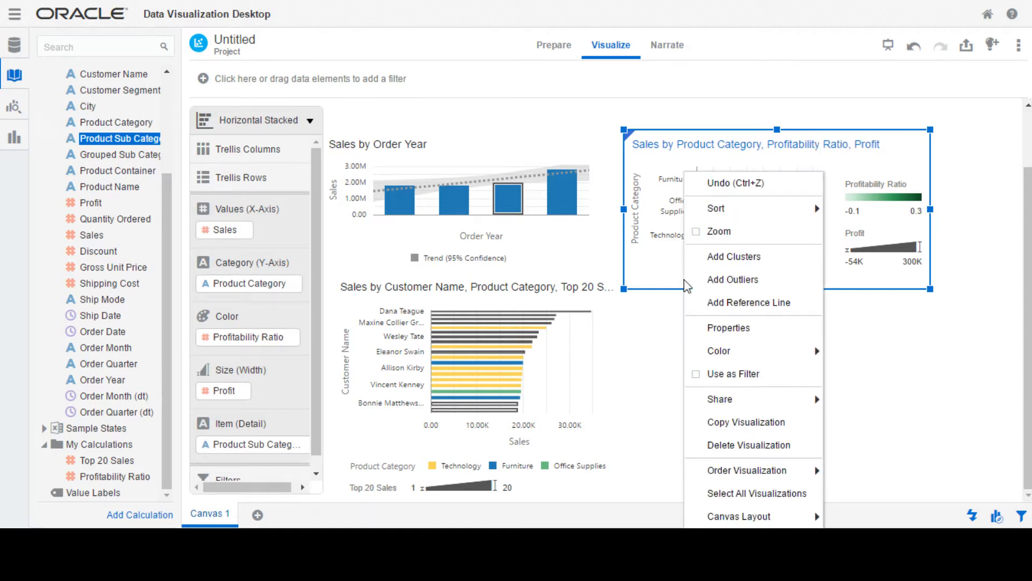
pyautogui.click(733, 423)
pyautogui.rightClick(708, 366)
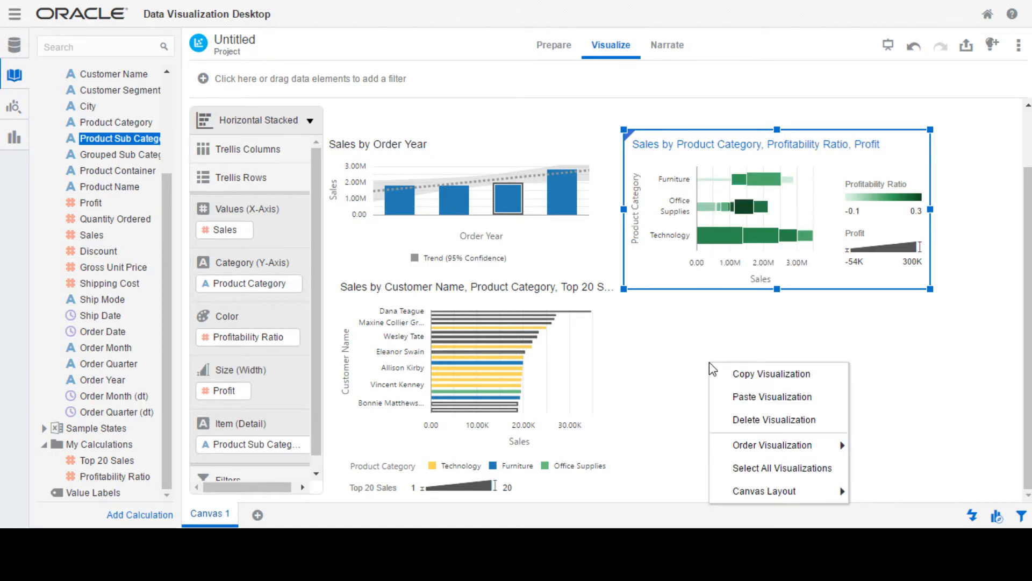
pyautogui.click(745, 397)
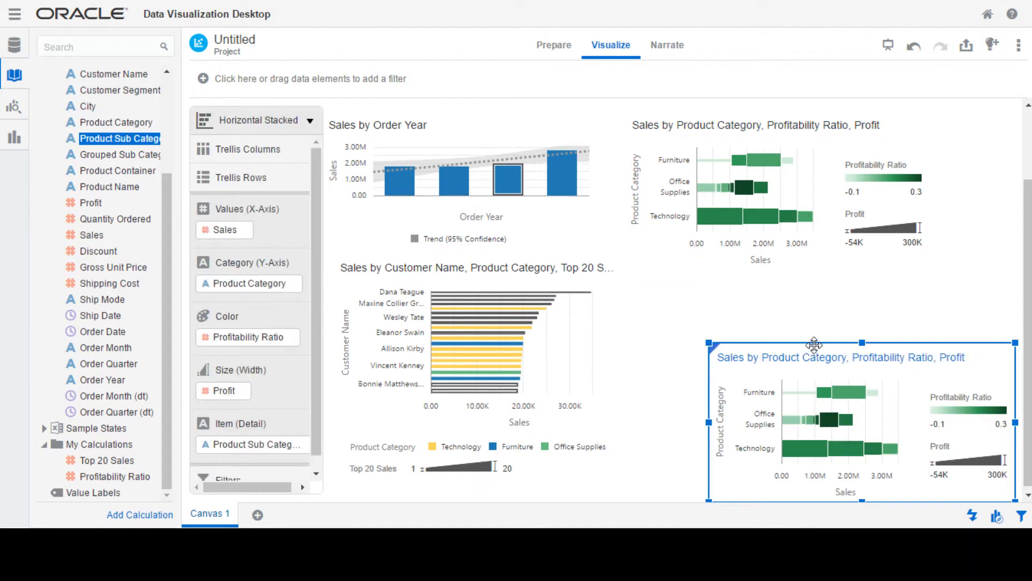
# Step: Place the duplicated chart directly below the original as a Pie chart and increase its height
pyautogui.moveTo(813, 343); pyautogui.dragTo(733, 279)
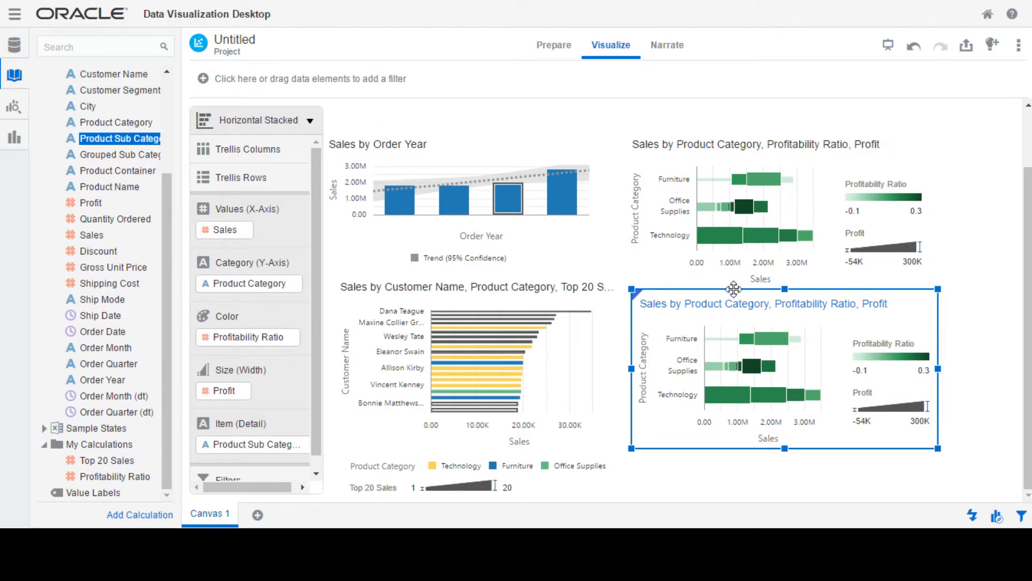
pyautogui.click(874, 305)
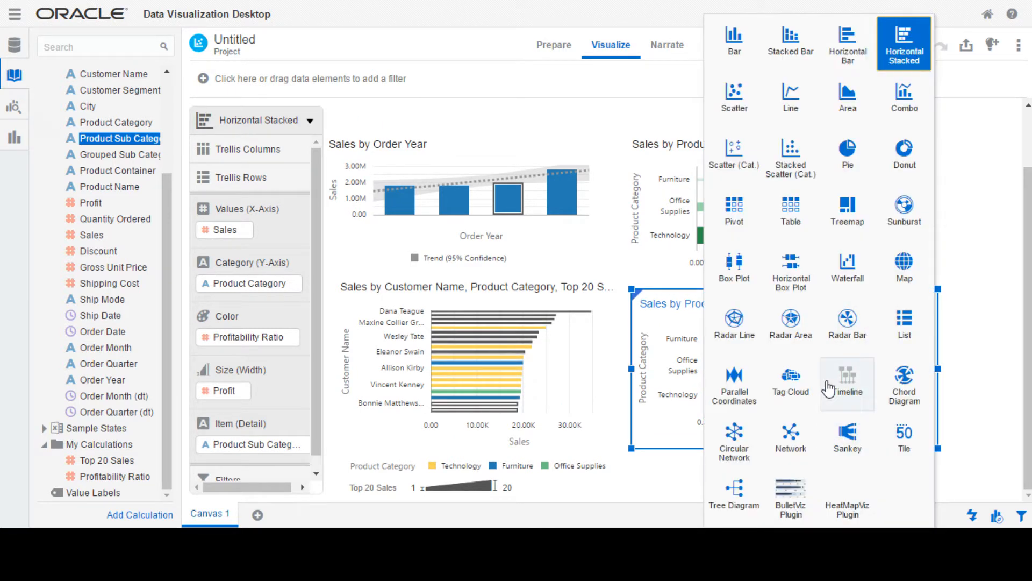
pyautogui.click(849, 152)
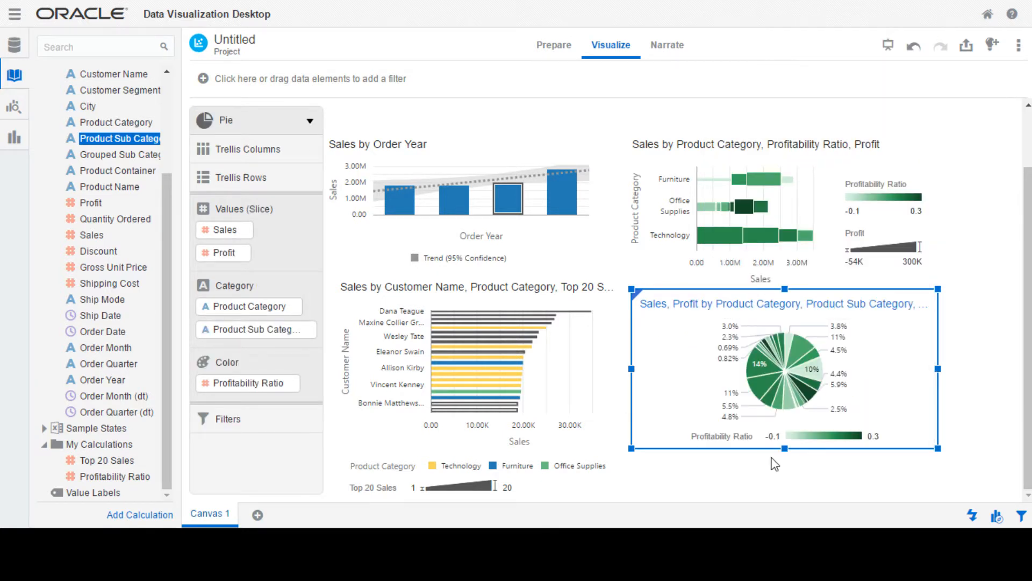
pyautogui.moveTo(784, 448); pyautogui.dragTo(778, 511)
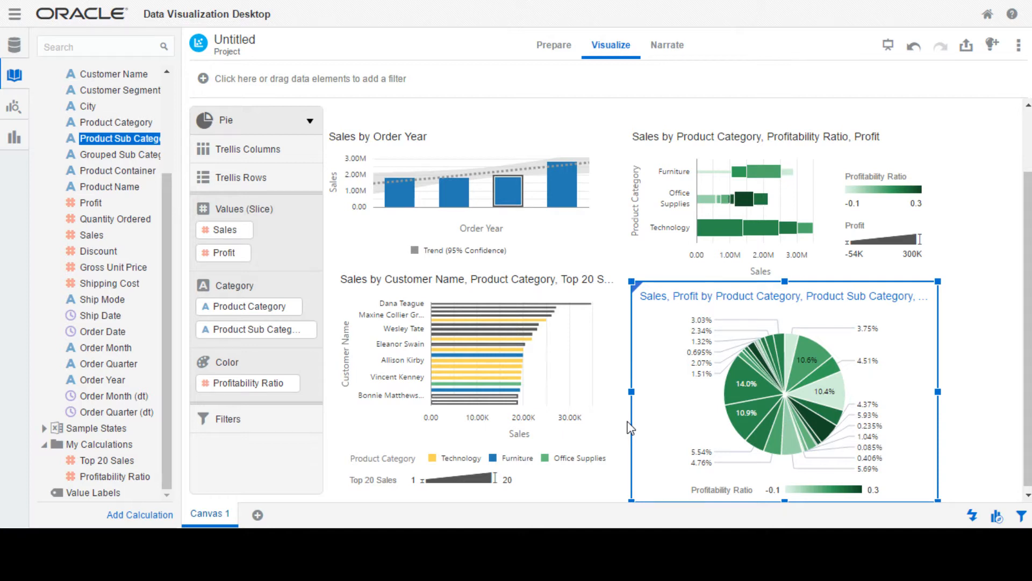
# Step: Filter the pie chart by Product Sub Category to Chairs & Chairmats, Office Machines, and Telephones and Communication
pyautogui.moveTo(726, 234)
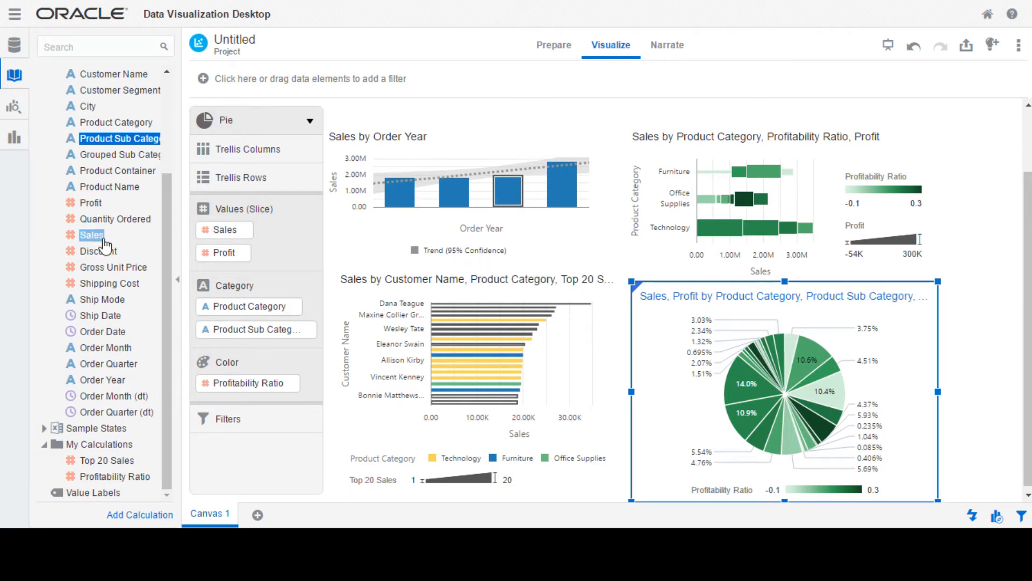
pyautogui.moveTo(113, 140); pyautogui.dragTo(225, 418)
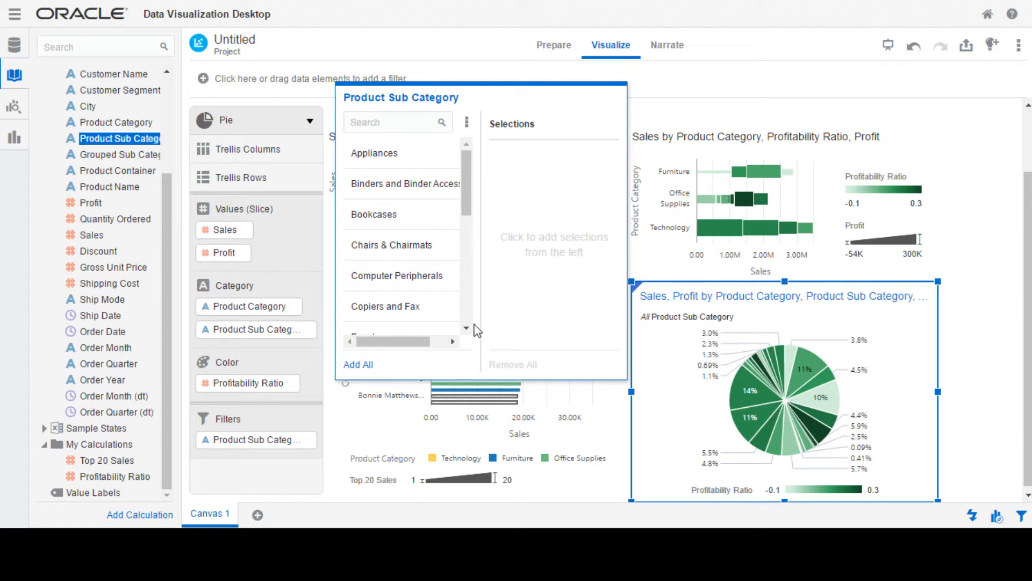
pyautogui.click(398, 247)
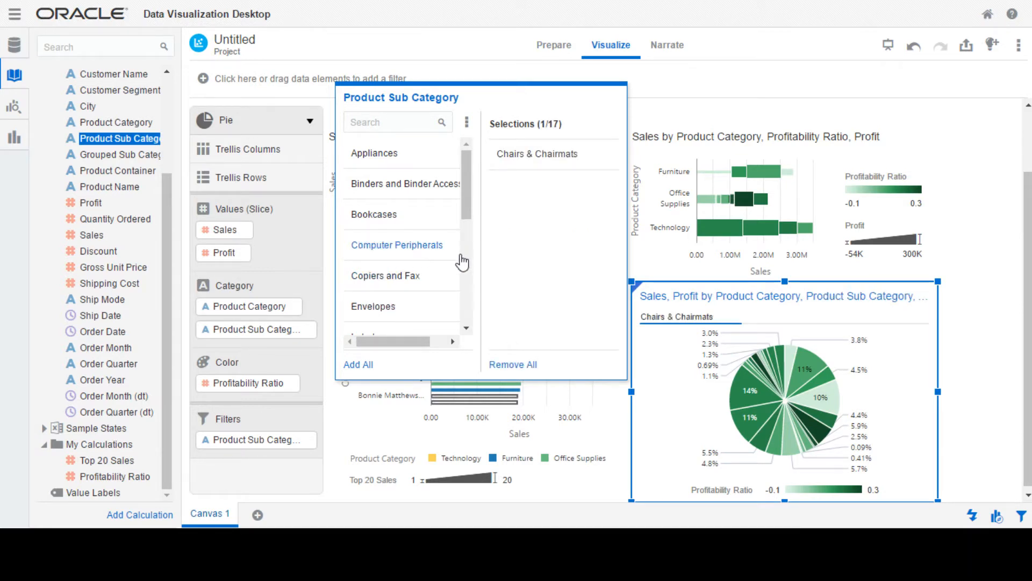
pyautogui.click(466, 328)
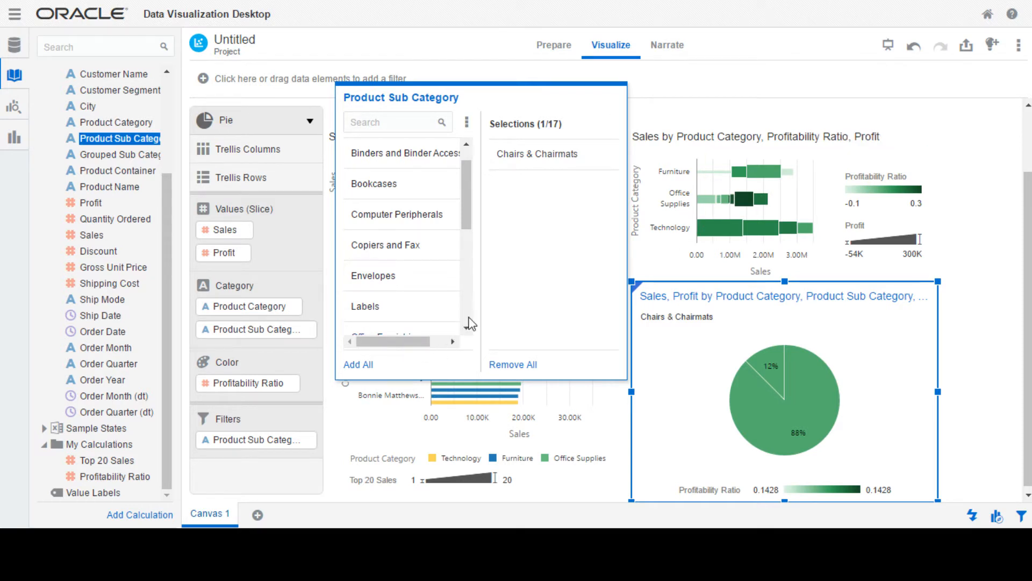
pyautogui.click(467, 329)
pyautogui.click(467, 329)
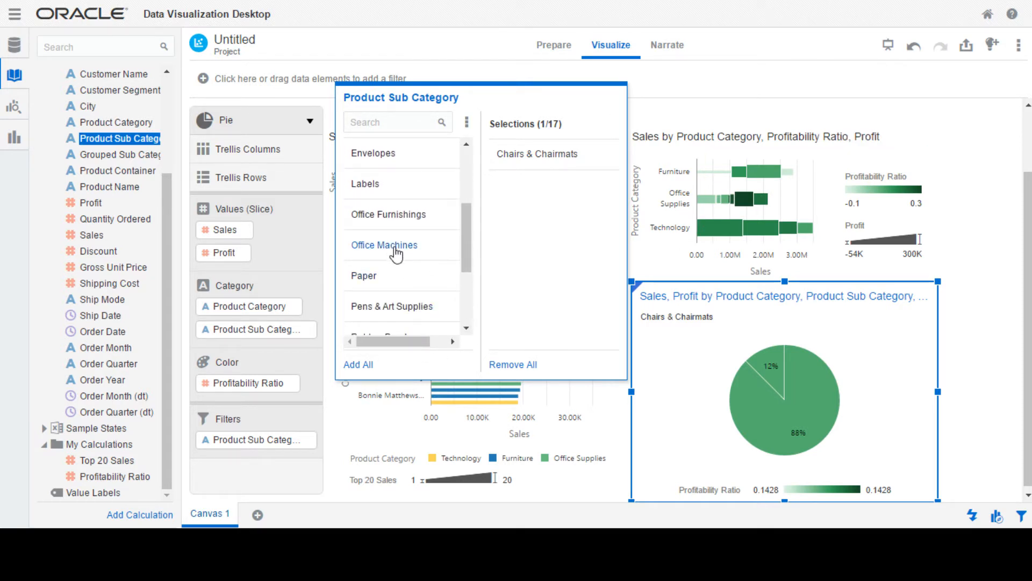
pyautogui.click(392, 245)
pyautogui.click(467, 329)
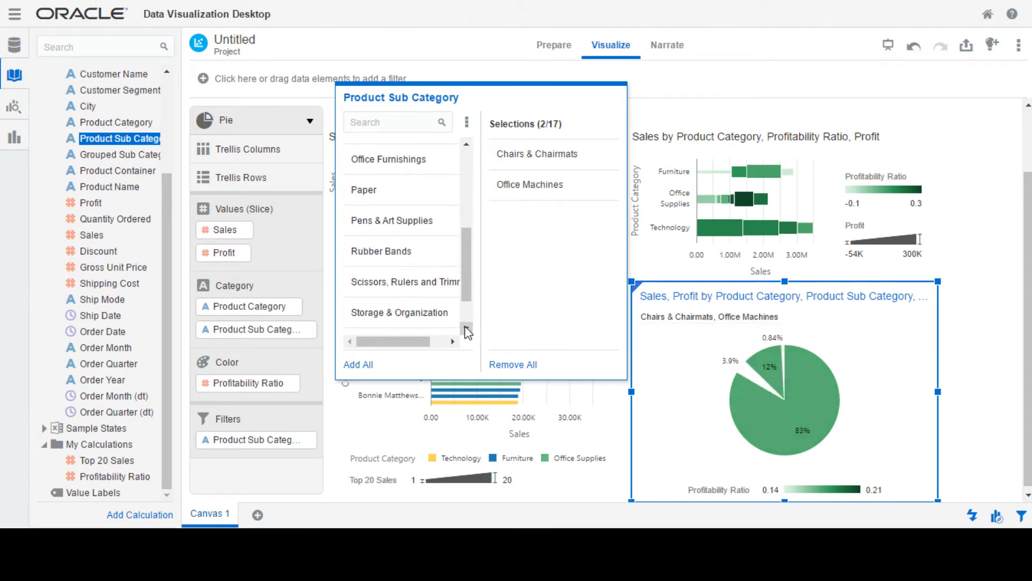
pyautogui.click(466, 329)
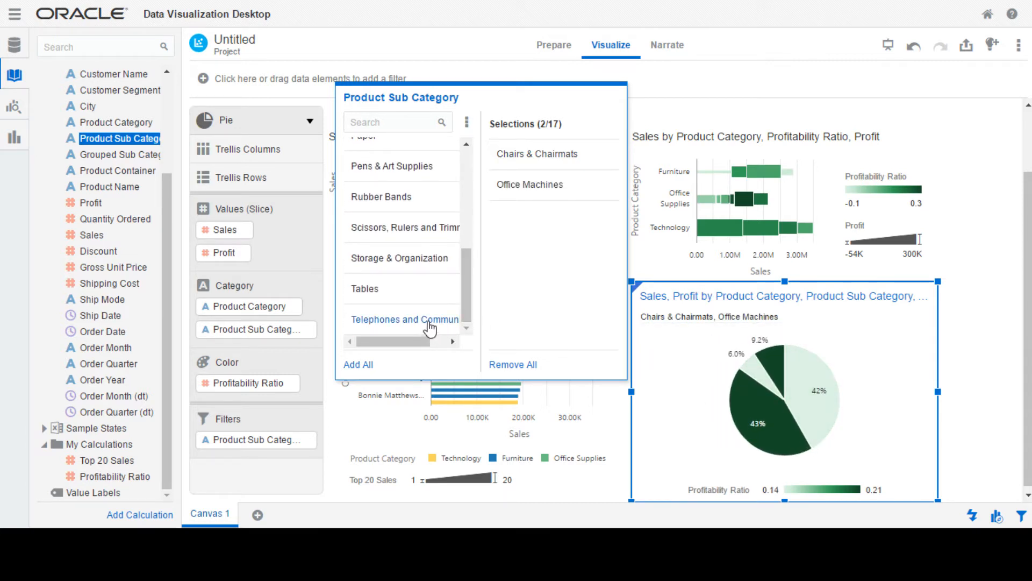
pyautogui.click(430, 323)
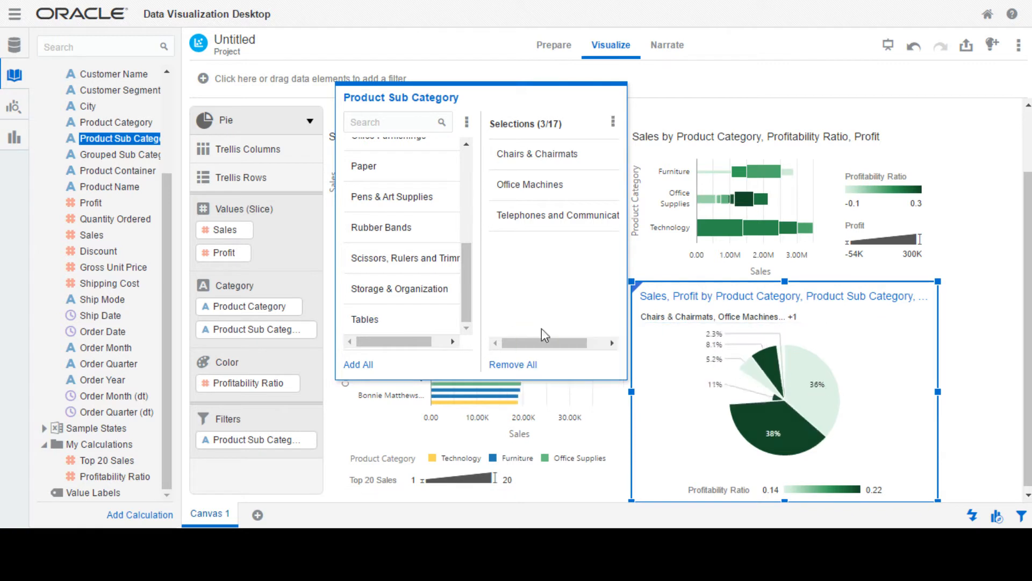
pyautogui.click(695, 90)
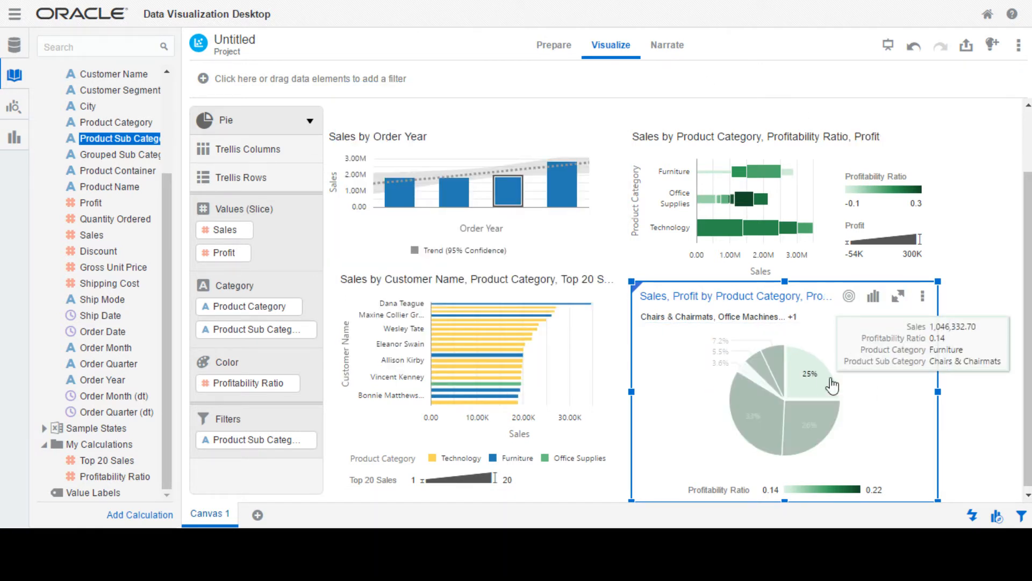
# Step: Set the pie chart's data values to display Value and Label
pyautogui.click(923, 300)
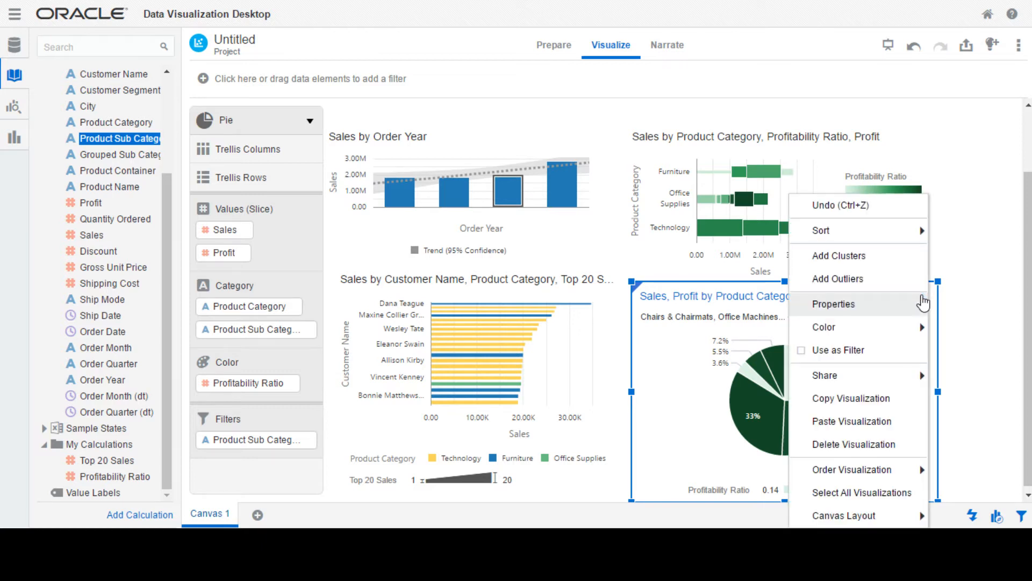
pyautogui.click(834, 308)
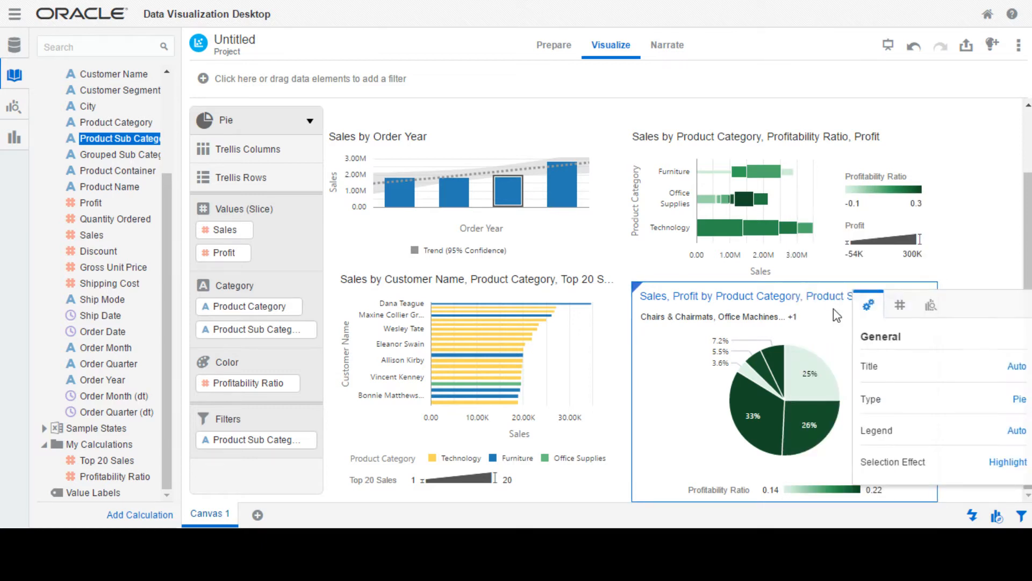
pyautogui.click(901, 307)
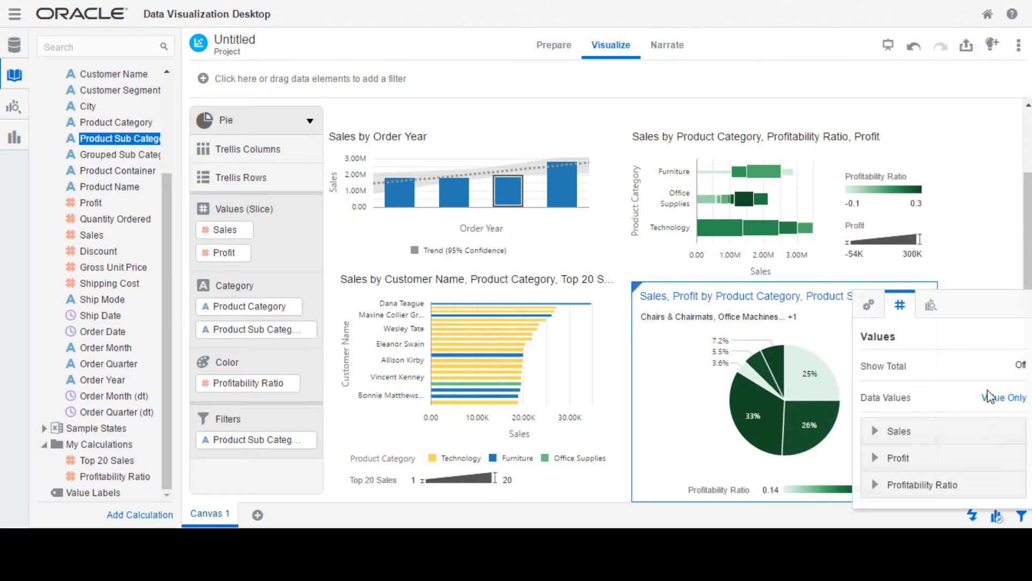
pyautogui.click(1002, 399)
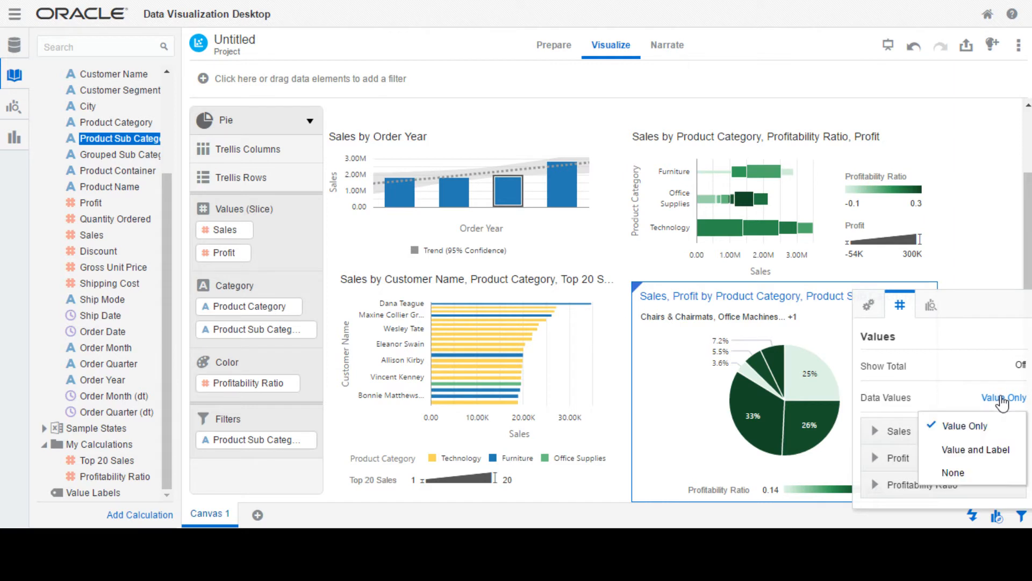
pyautogui.click(974, 451)
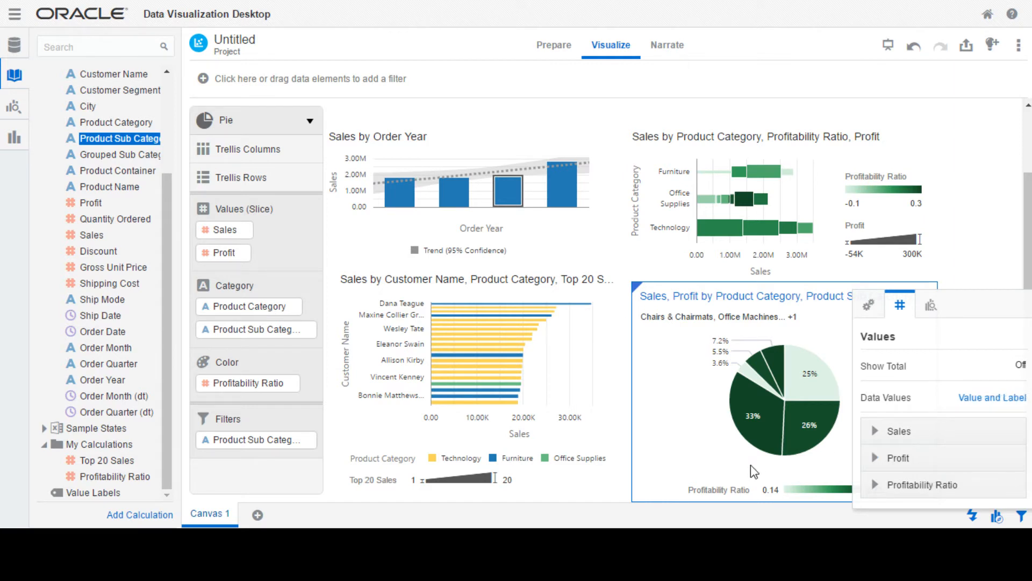
pyautogui.click(973, 233)
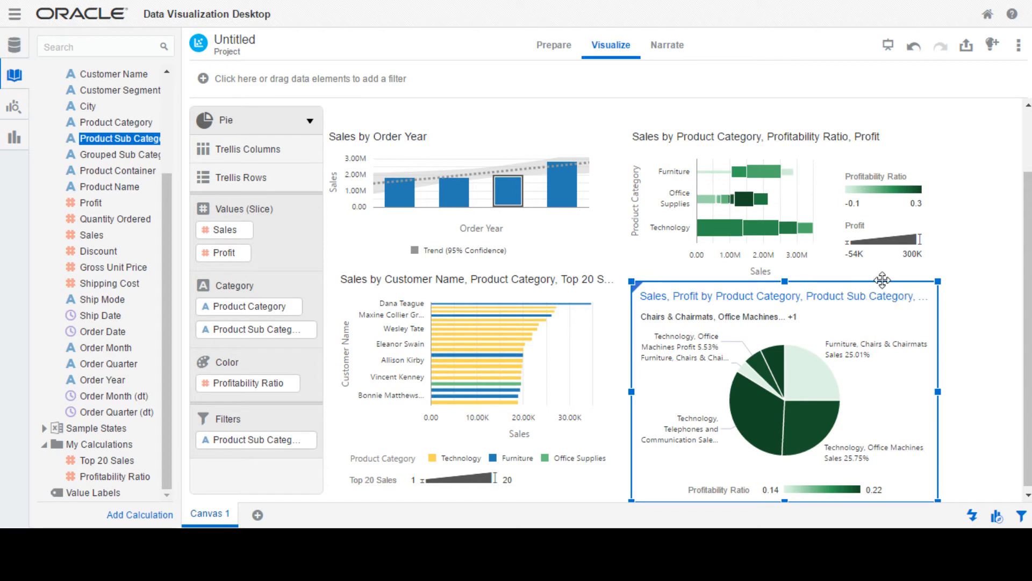
# Step: Change the Profitability Ratio color assignment to a light-to-dark red gradient
pyautogui.moveTo(763, 419)
pyautogui.moveTo(928, 302)
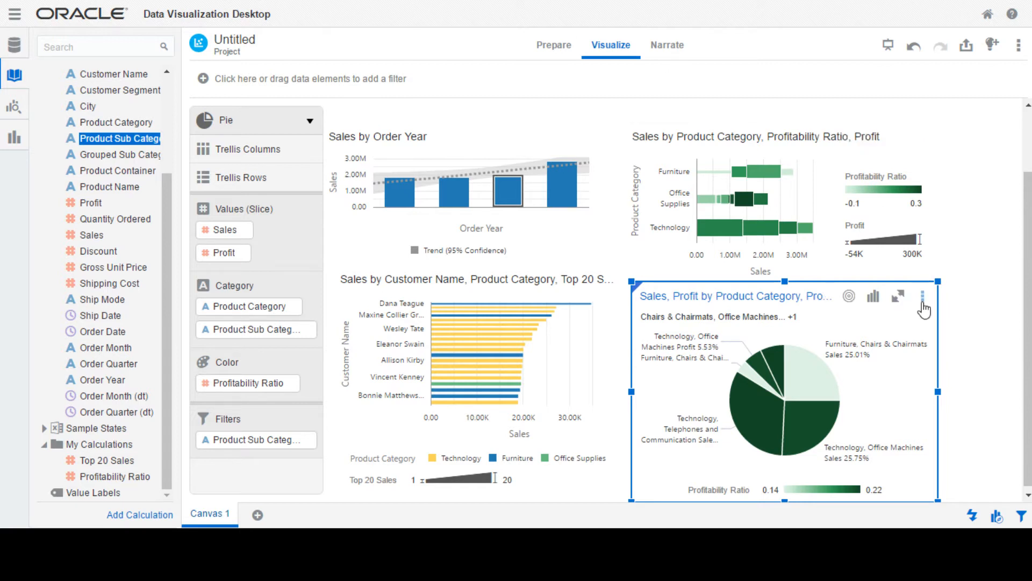
pyautogui.click(922, 298)
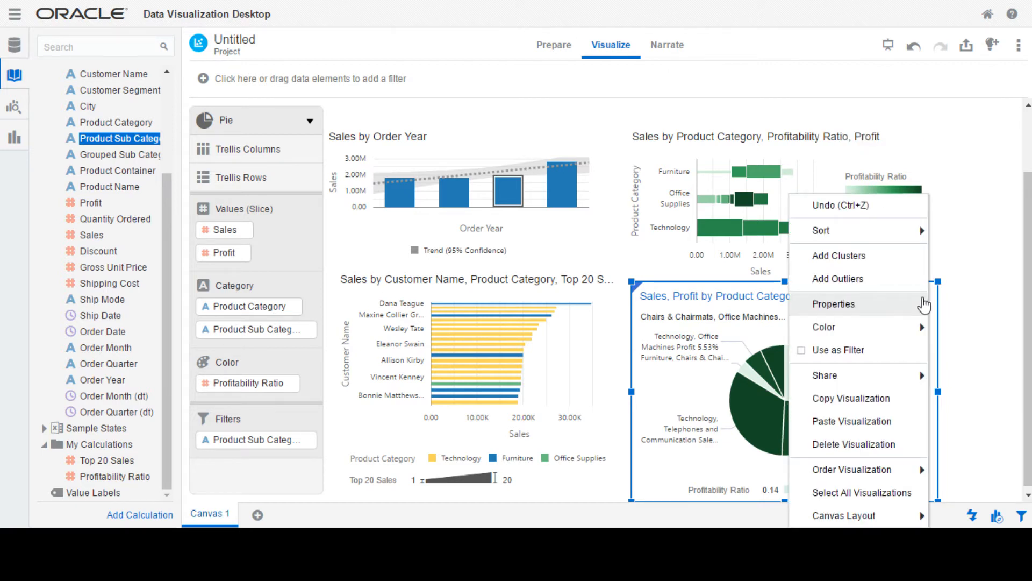
pyautogui.moveTo(839, 332)
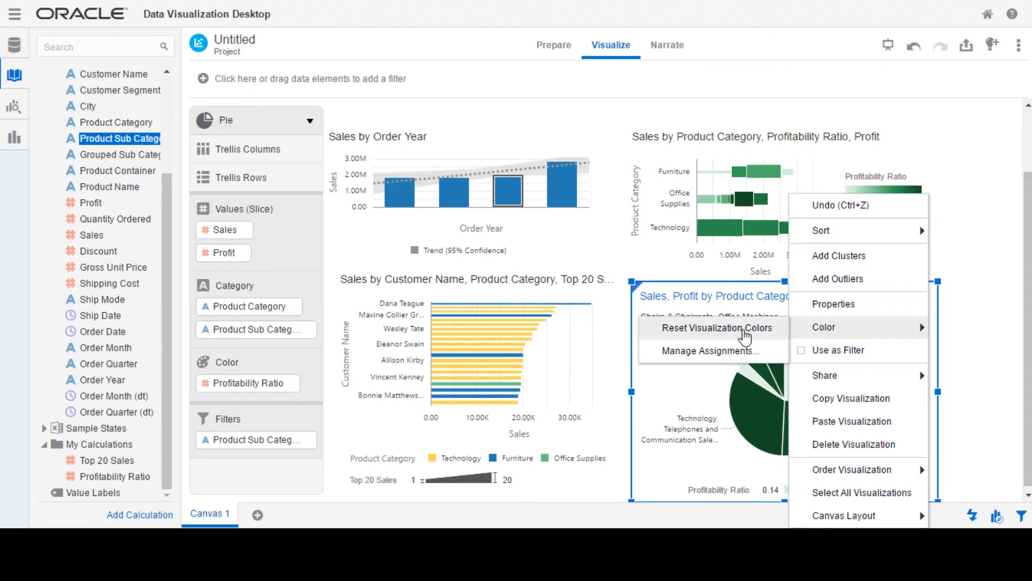
pyautogui.click(729, 352)
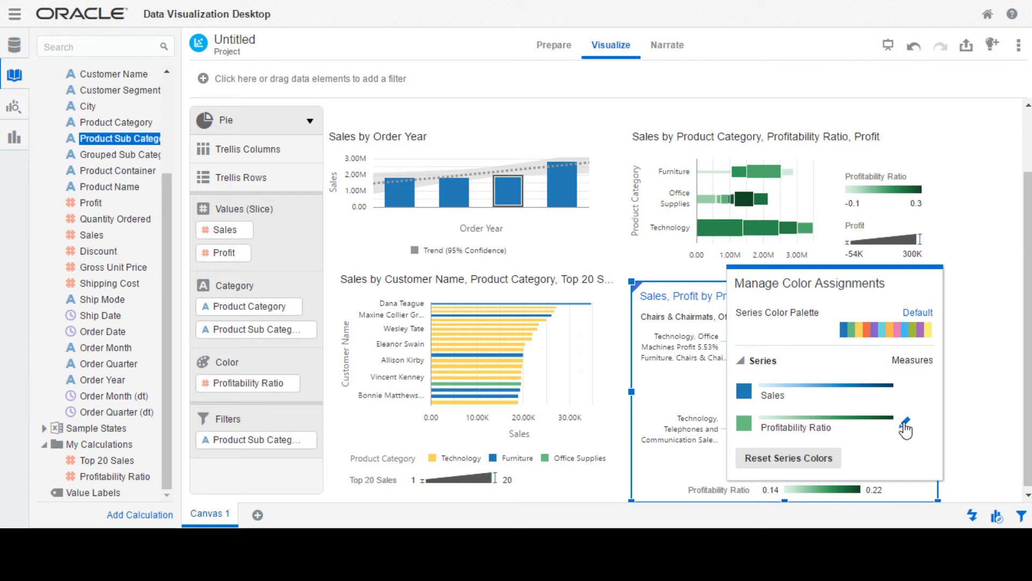
pyautogui.click(904, 422)
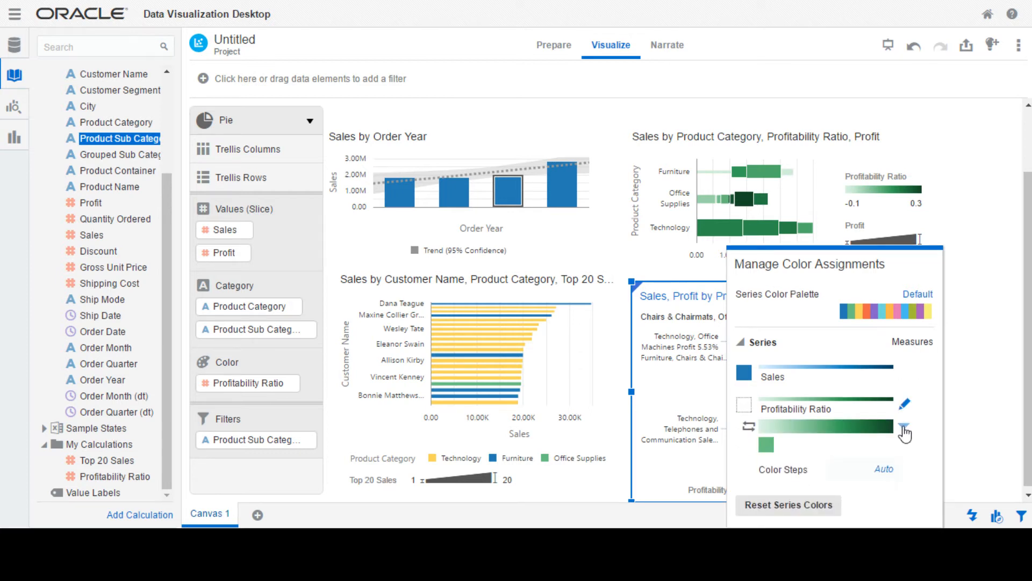
pyautogui.click(904, 429)
pyautogui.click(854, 256)
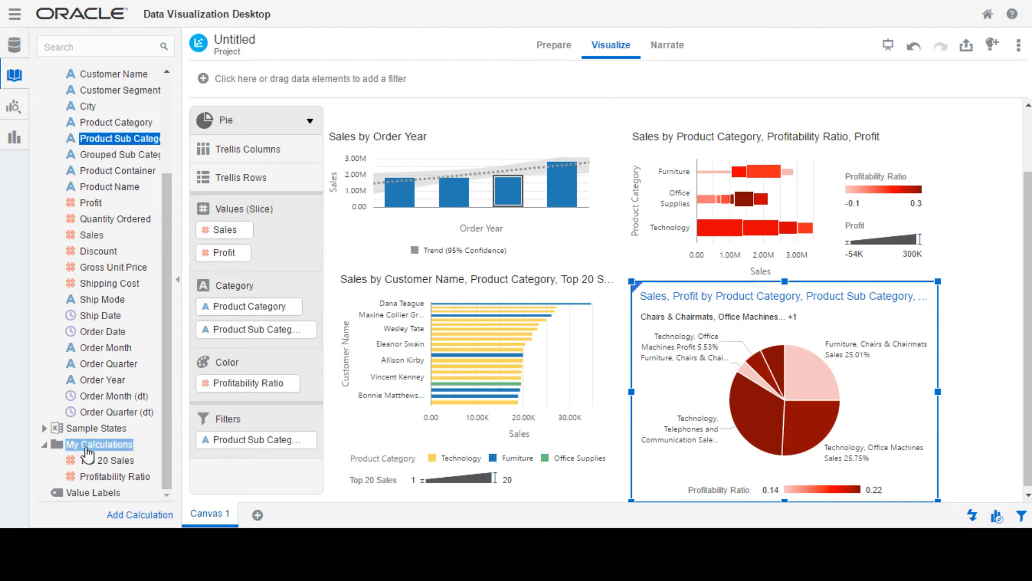
# Step: Add an Order Year filter to the whole canvas and limit it to 2013
pyautogui.click(43, 429)
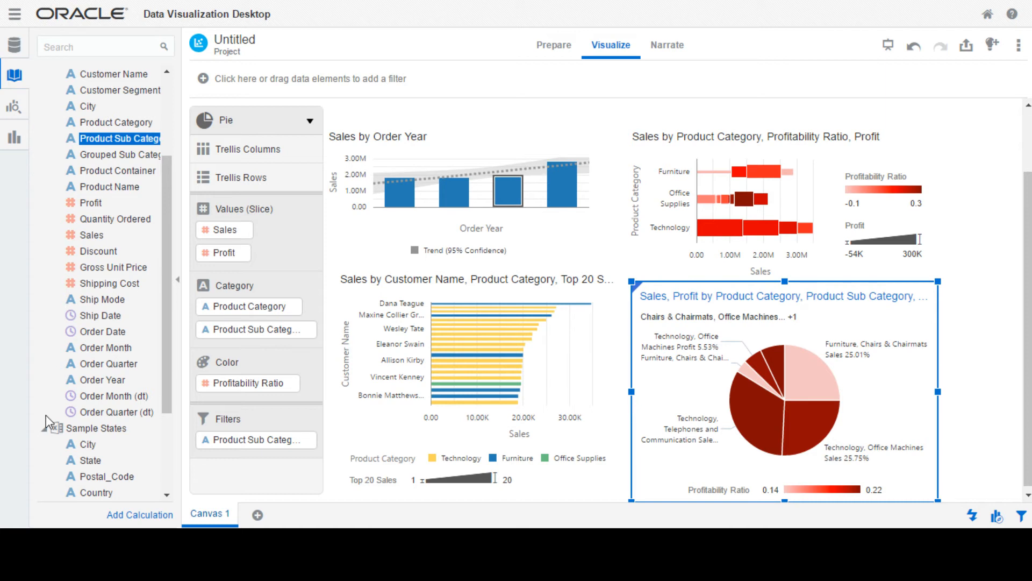
pyautogui.keyDown('ctrl'); pyautogui.click(88, 380); pyautogui.keyUp('ctrl')
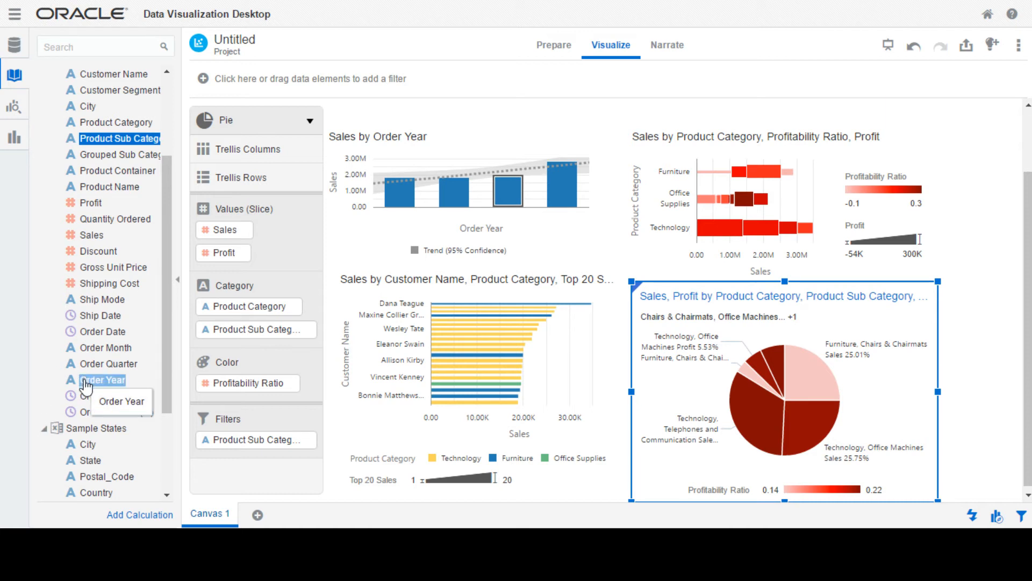
pyautogui.moveTo(86, 386); pyautogui.dragTo(215, 67)
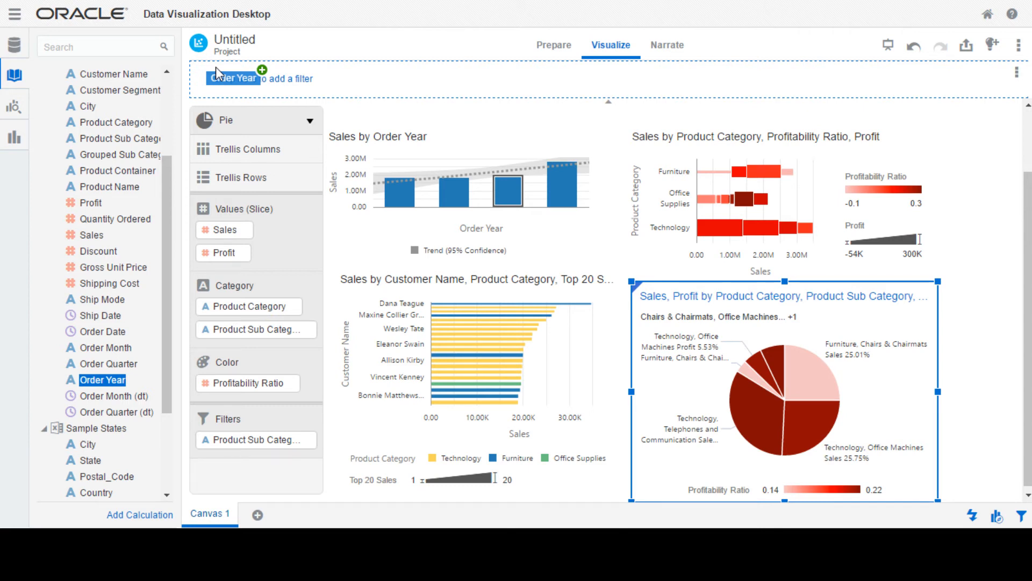
pyautogui.moveTo(215, 67); pyautogui.dragTo(215, 67)
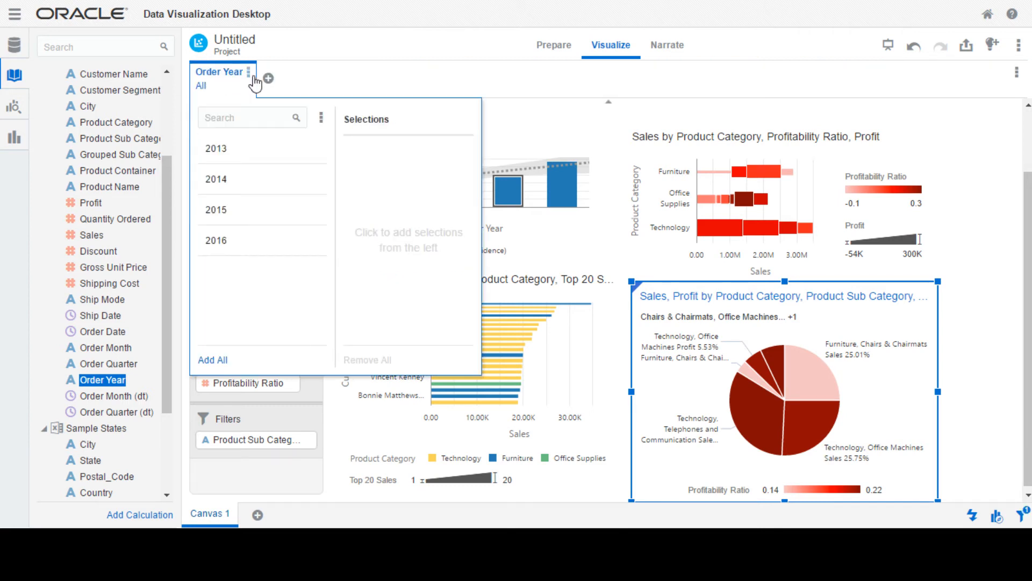
pyautogui.click(212, 145)
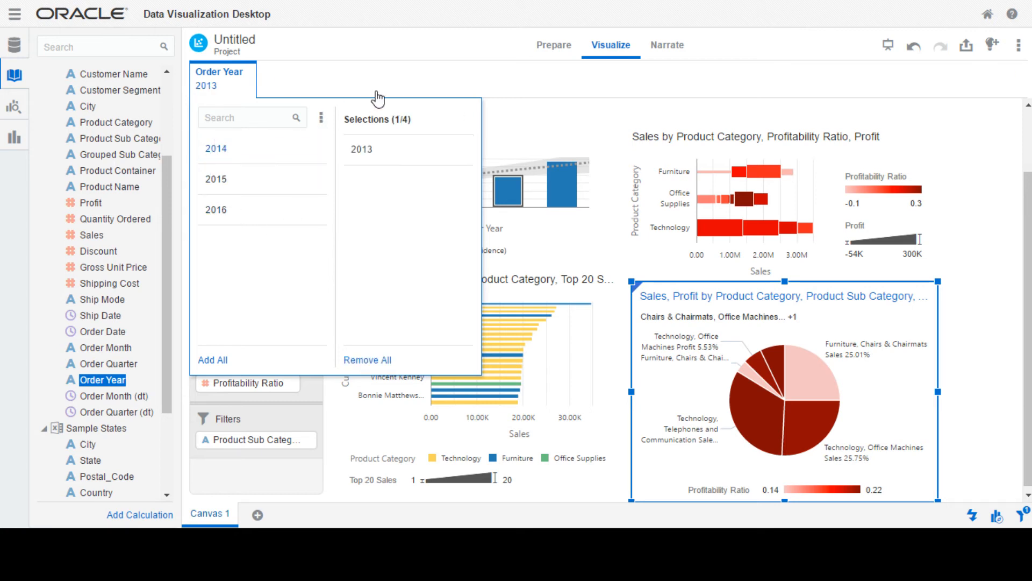
pyautogui.click(547, 90)
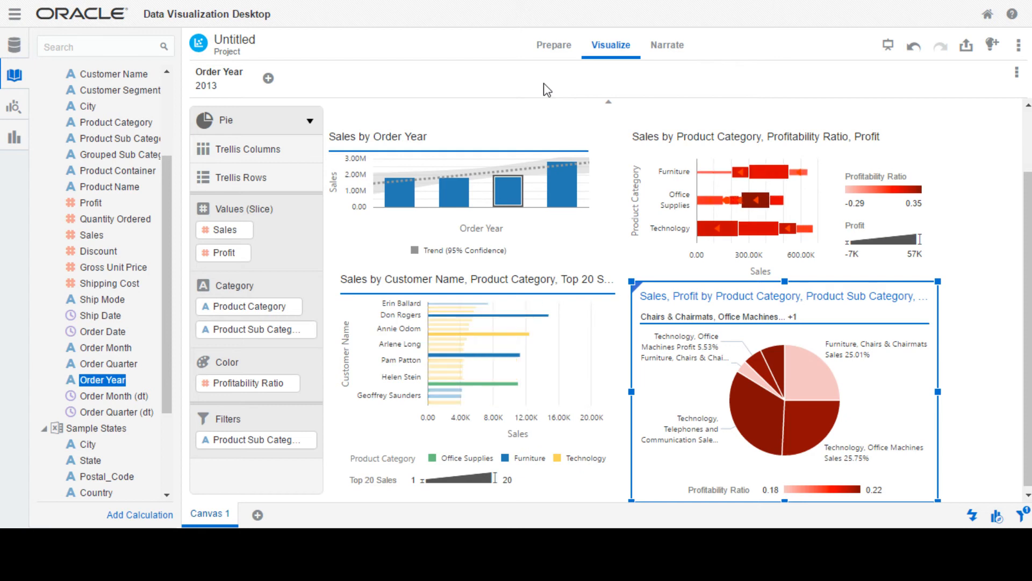
# Step: Check the sales tile, and change the canvas Order Year filter selection to only 2016
pyautogui.scroll(2, 553, 220)
pyautogui.scroll(1, 554, 219)
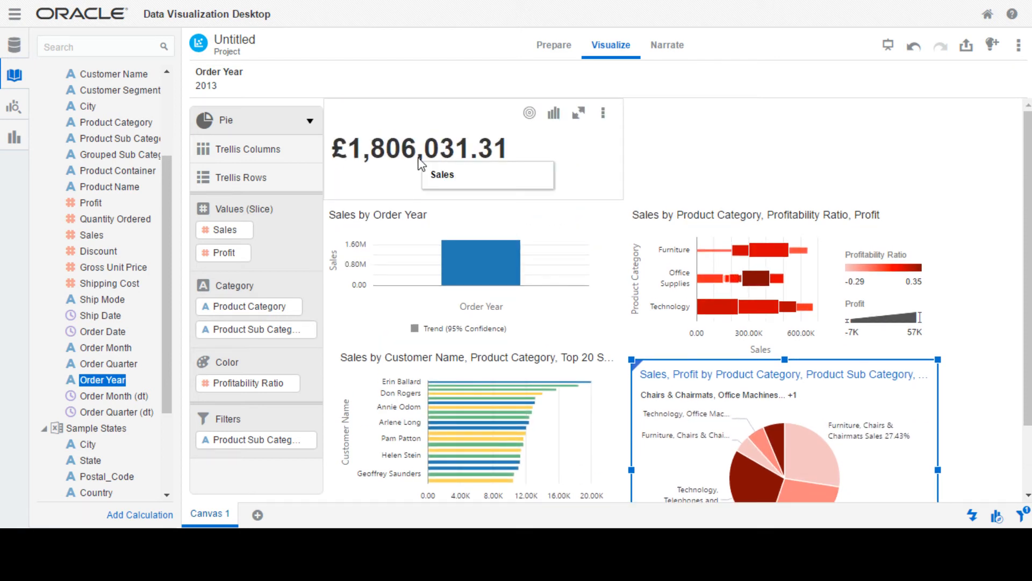
pyautogui.click(223, 92)
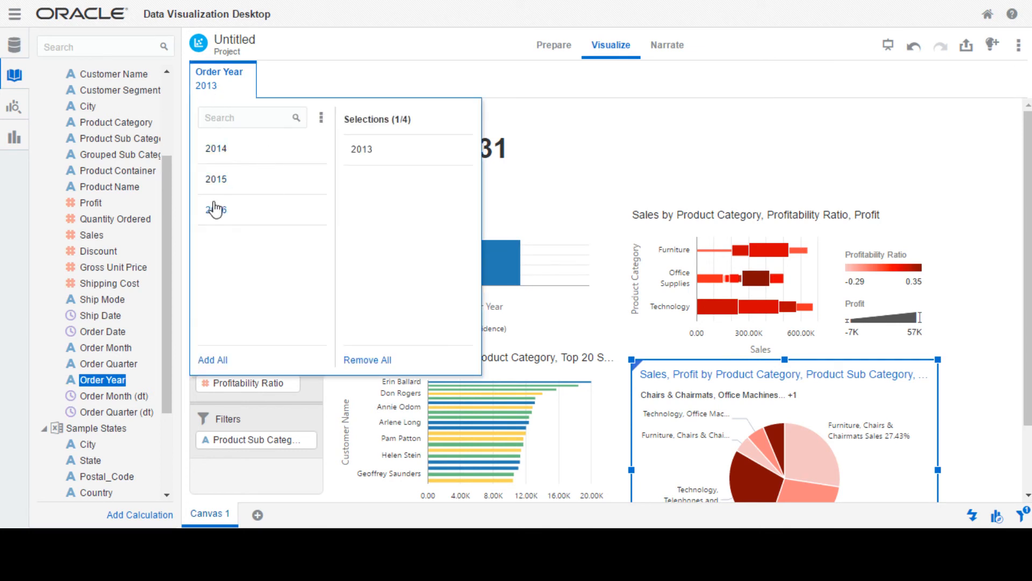
pyautogui.click(212, 215)
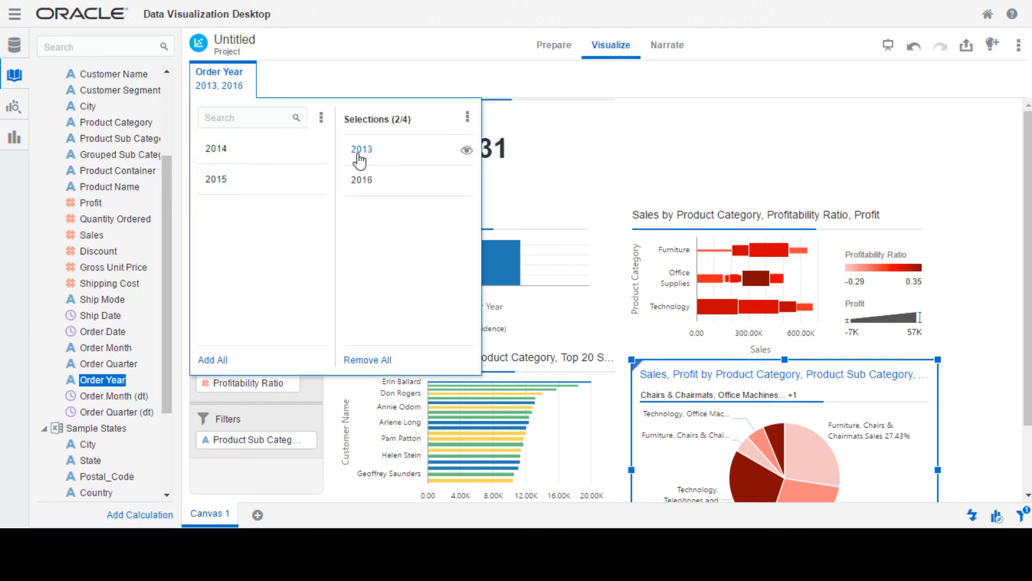
pyautogui.click(358, 150)
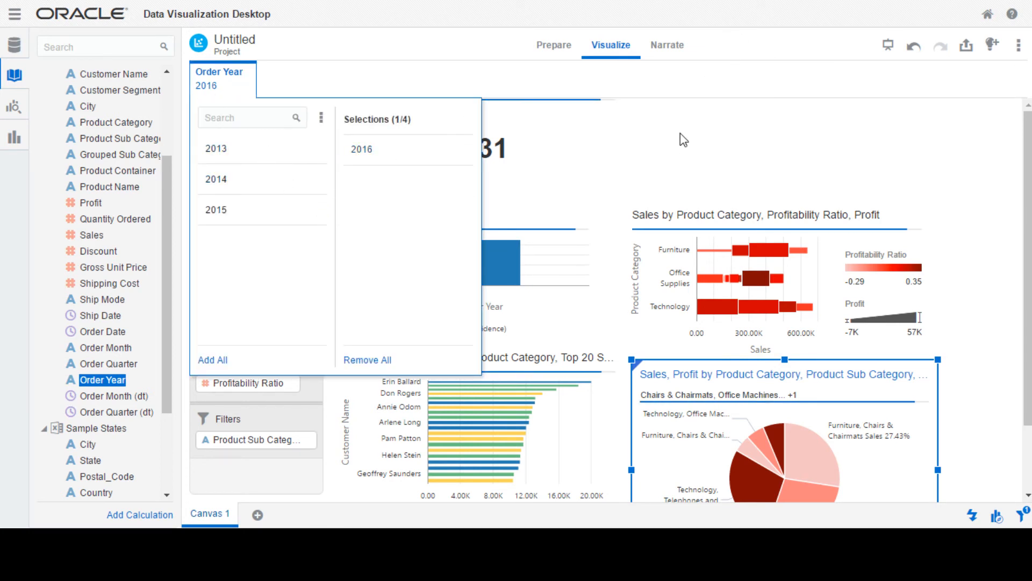
# Step: Clear all selections from the canvas Order Year filter so the dashboard covers all years
pyautogui.click(689, 82)
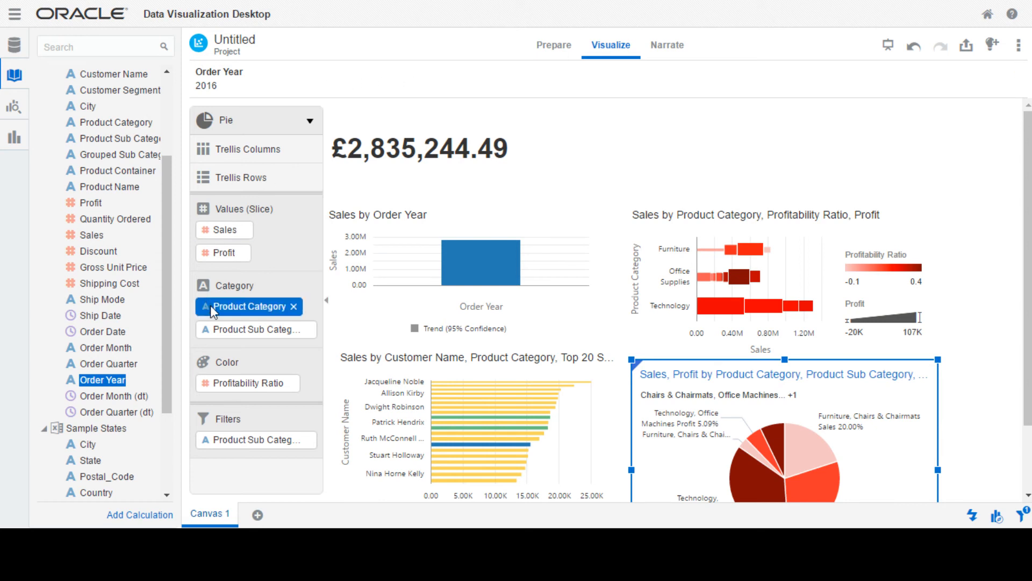
pyautogui.click(217, 86)
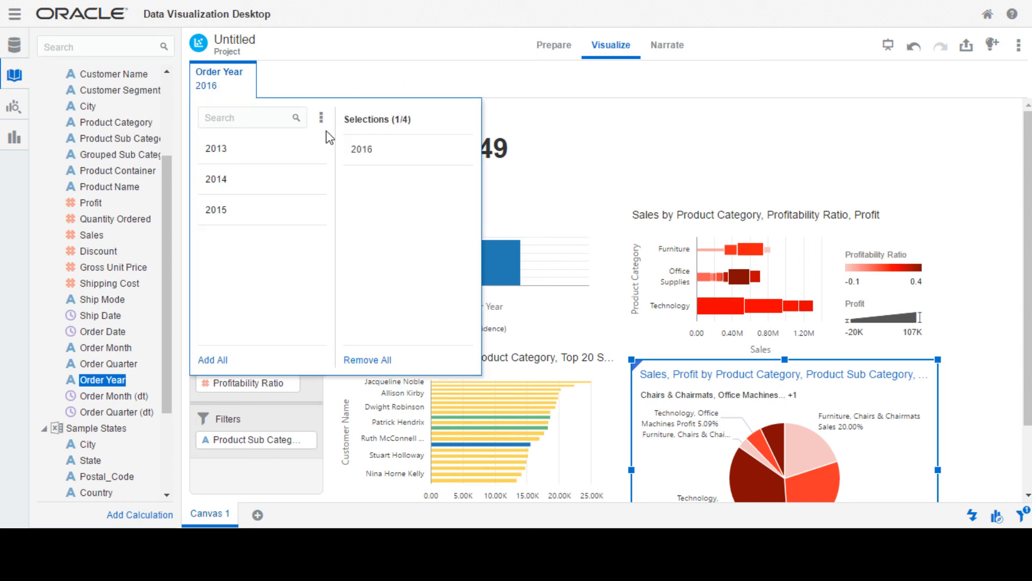
pyautogui.click(366, 359)
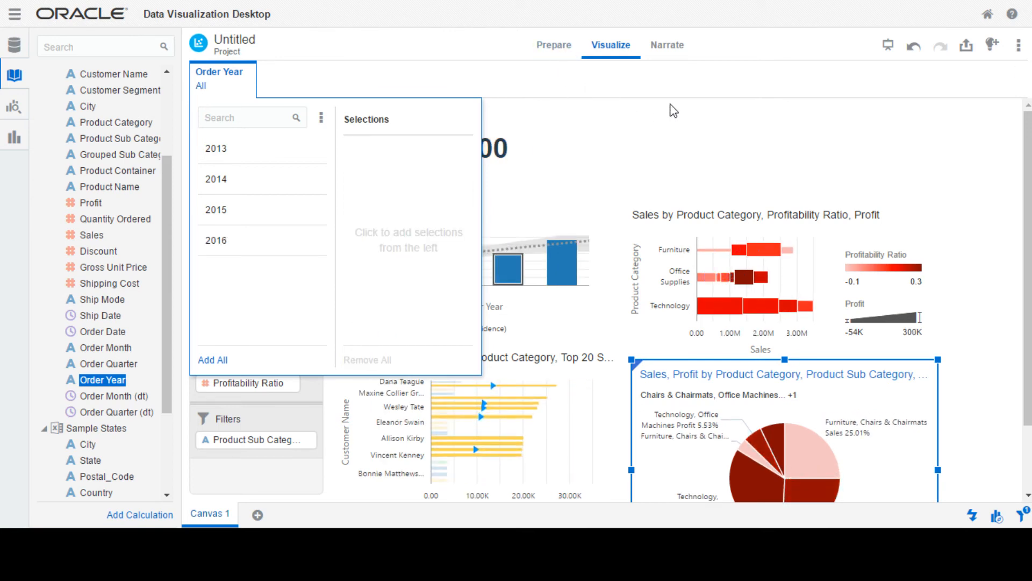
pyautogui.click(569, 138)
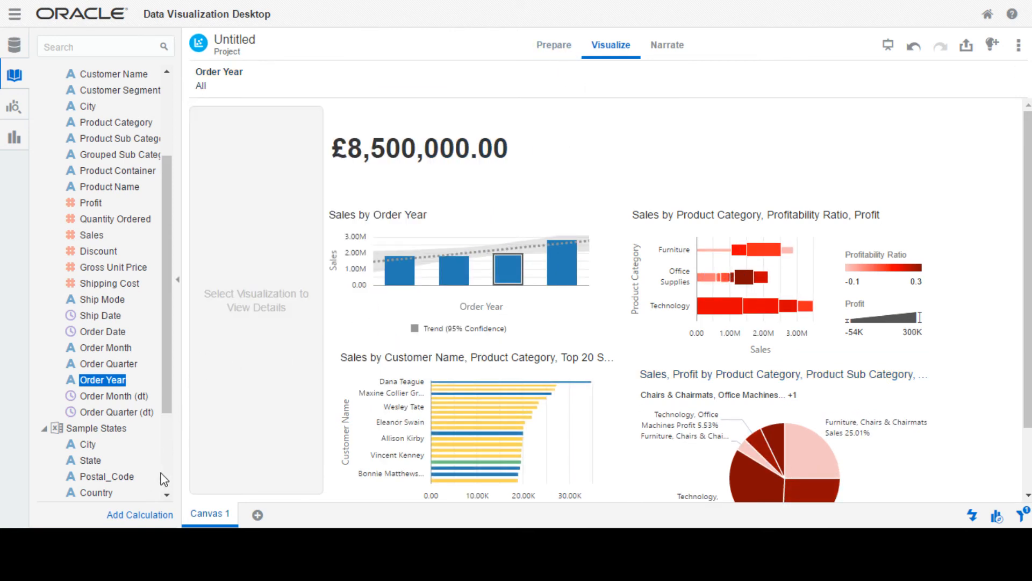
# Step: Add Continent from Sample States as a filter for the whole canvas and limit it to Europe
pyautogui.click(165, 497)
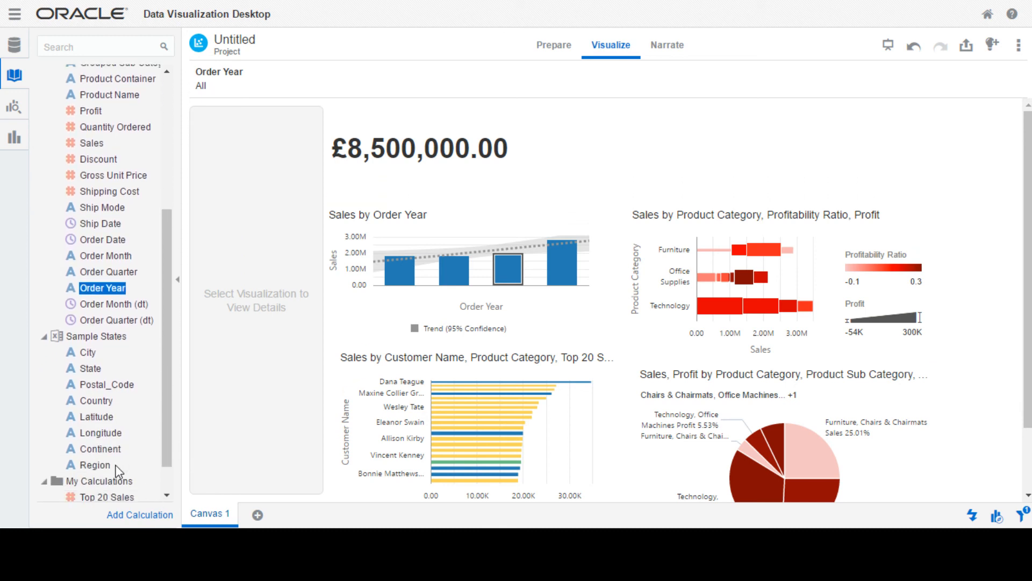
pyautogui.moveTo(103, 458); pyautogui.dragTo(288, 64)
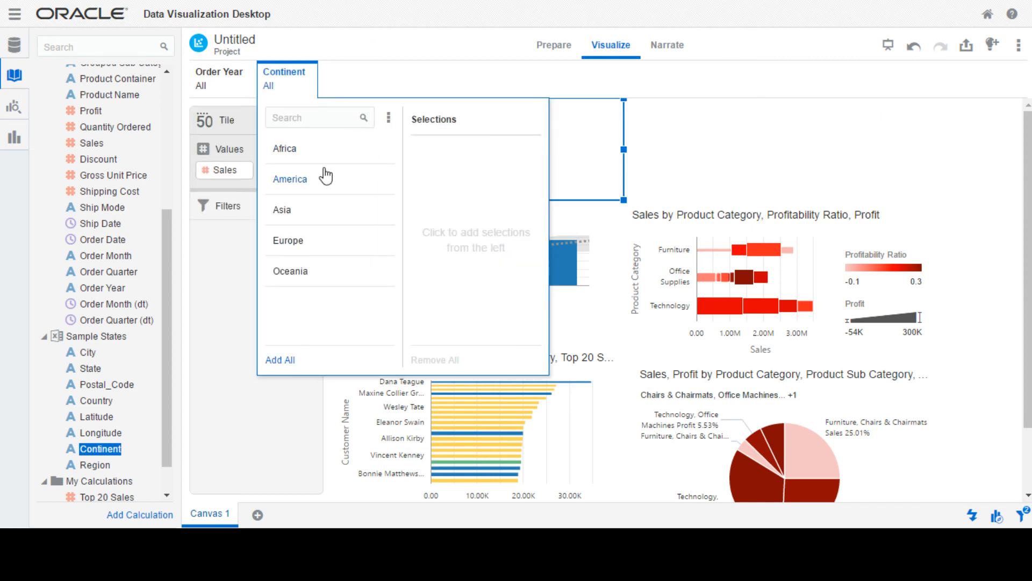
pyautogui.click(313, 240)
pyautogui.click(455, 28)
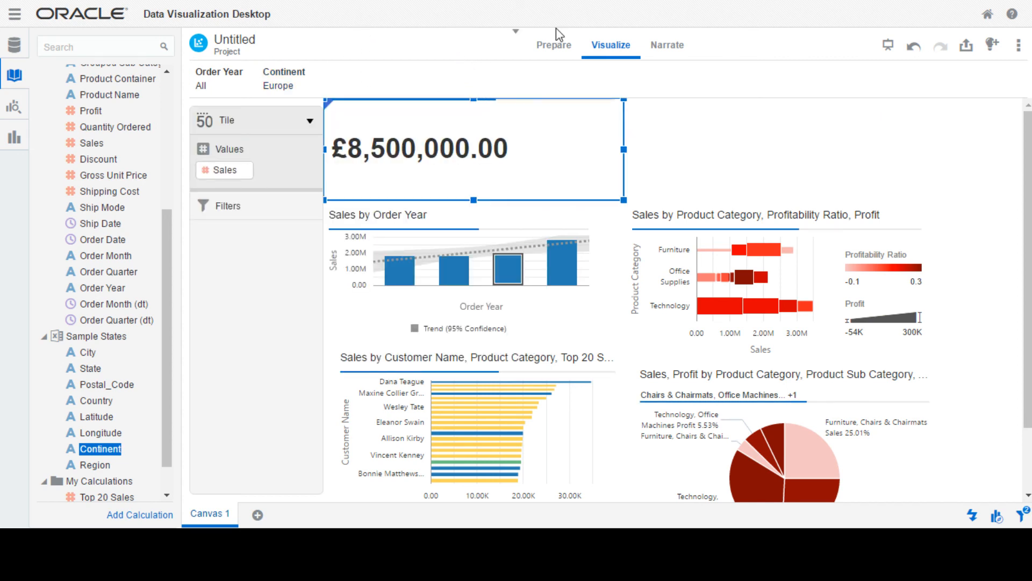